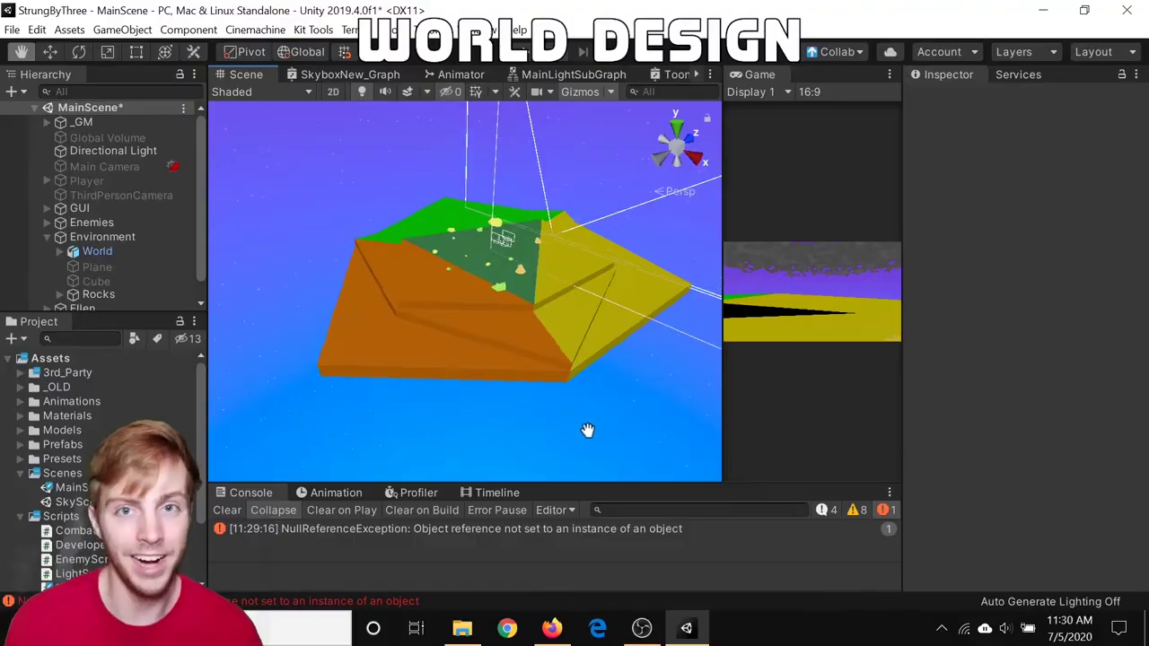
Step: Examine the island world model from several sides in the Unity scene and in Blender
{"action": "left_click_drag", "start_coordinate": [587, 434], "coordinate": [165, 333], "text": "alt"}
{"action": "left_click_drag", "start_coordinate": [287, 394], "coordinate": [377, 380], "text": "alt"}
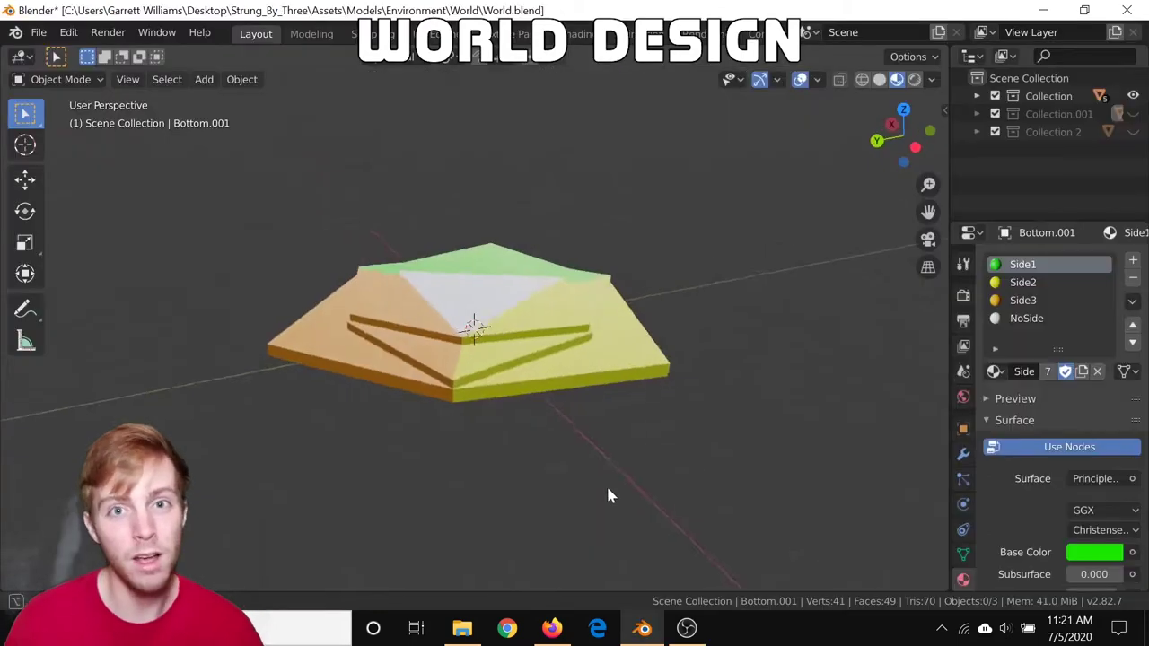
{"action": "middle_click_drag", "start_coordinate": [608, 493], "coordinate": [184, 494]}
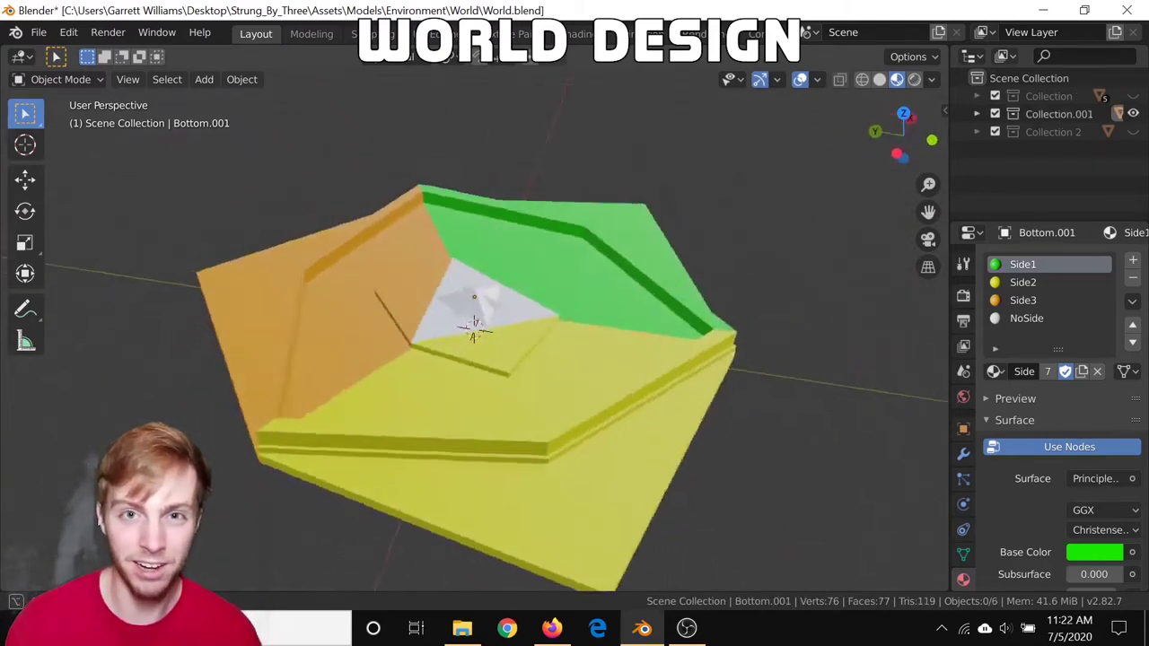
{"action": "middle_click_drag", "start_coordinate": [162, 495], "coordinate": [770, 495]}
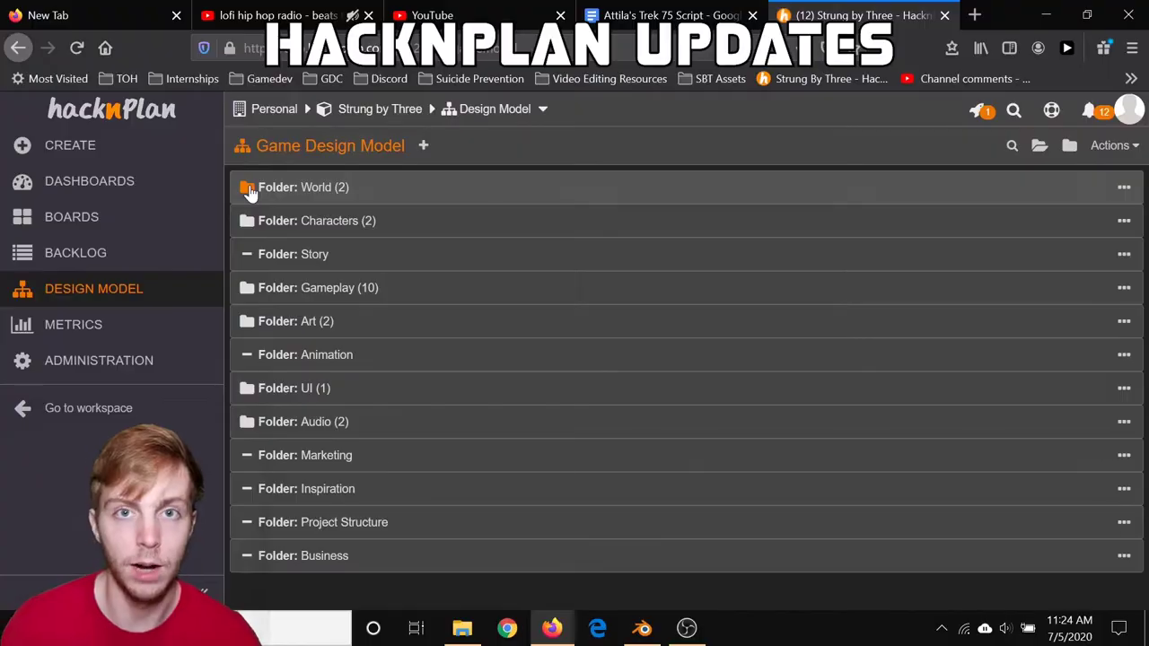
Step: Look through the World folder with its Island entry and the Characters folder in the Strung by Three design model on HacknPlan
{"action": "left_click", "coordinate": [248, 188]}
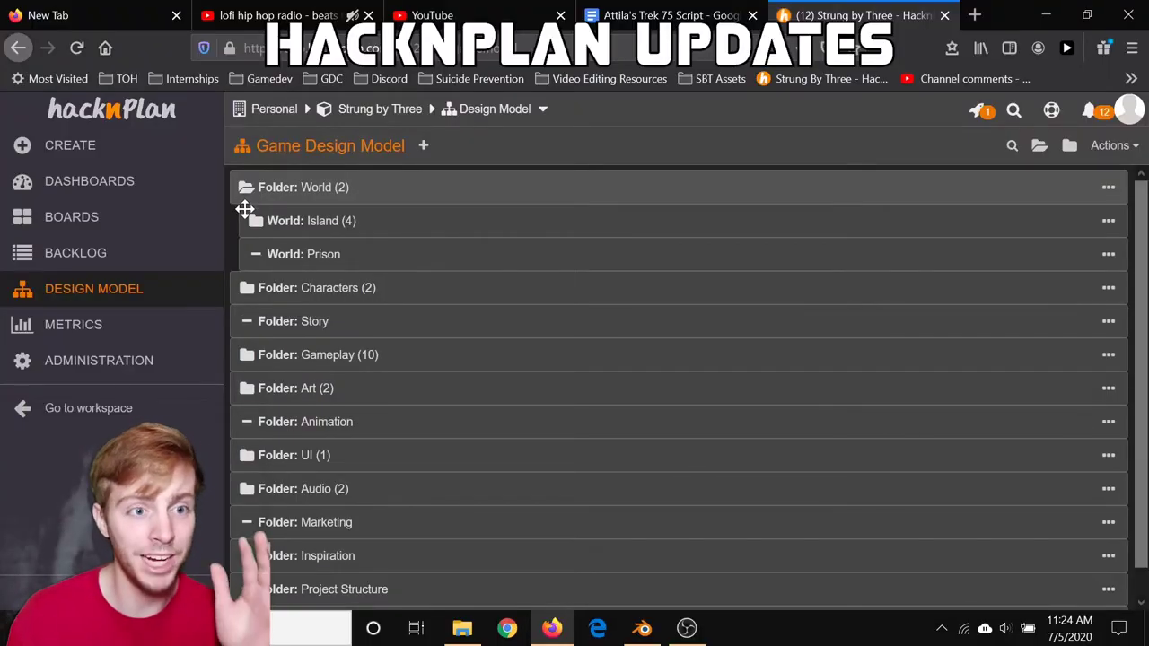
{"action": "left_click", "coordinate": [253, 222]}
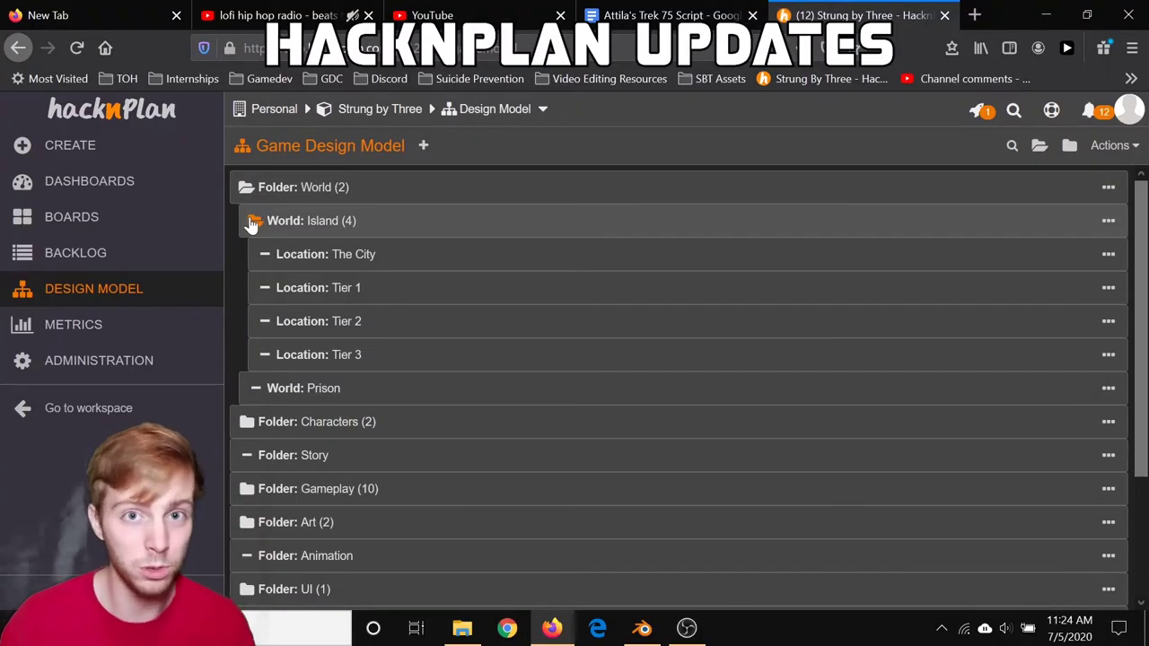
{"action": "left_click", "coordinate": [252, 222]}
{"action": "left_click", "coordinate": [245, 187]}
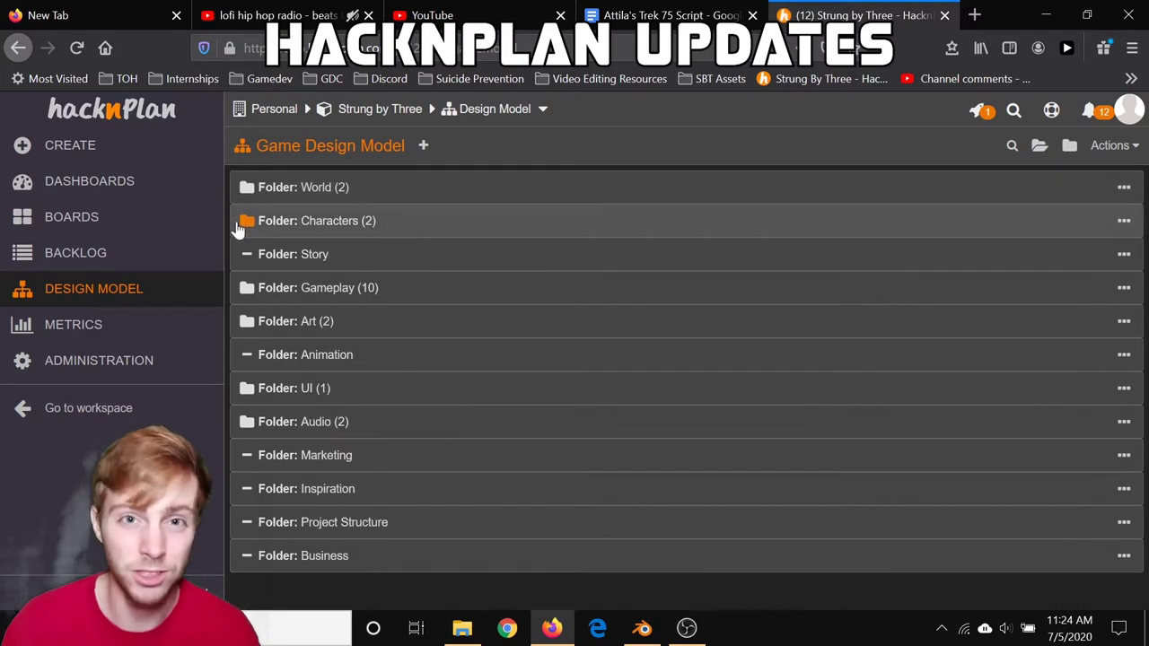
{"action": "left_click", "coordinate": [245, 222]}
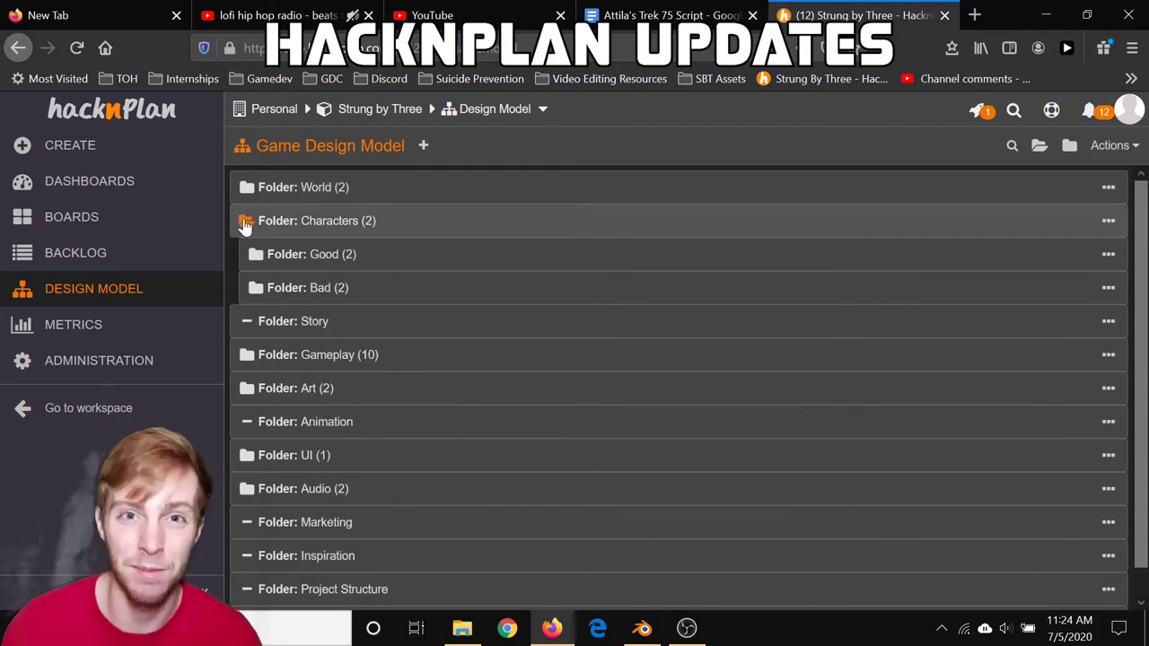
{"action": "left_click", "coordinate": [245, 222]}
Step: Look through the Gameplay, Art and Audio folders of the design model, and open the project's boards
{"action": "left_click", "coordinate": [245, 289]}
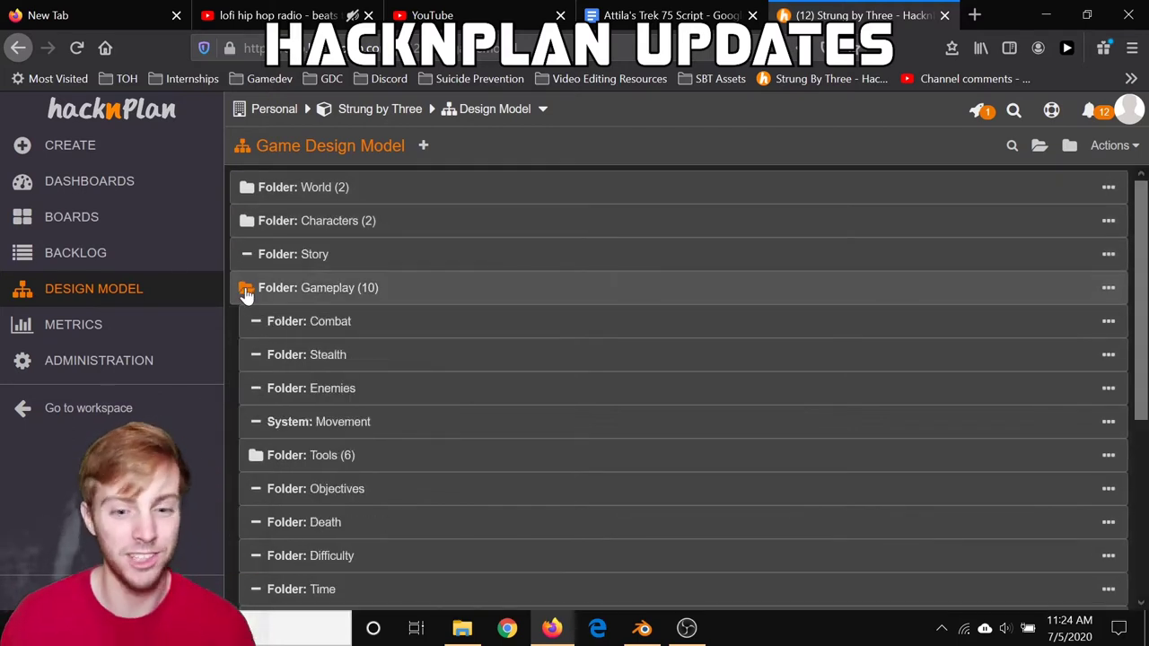
{"action": "left_click", "coordinate": [245, 289]}
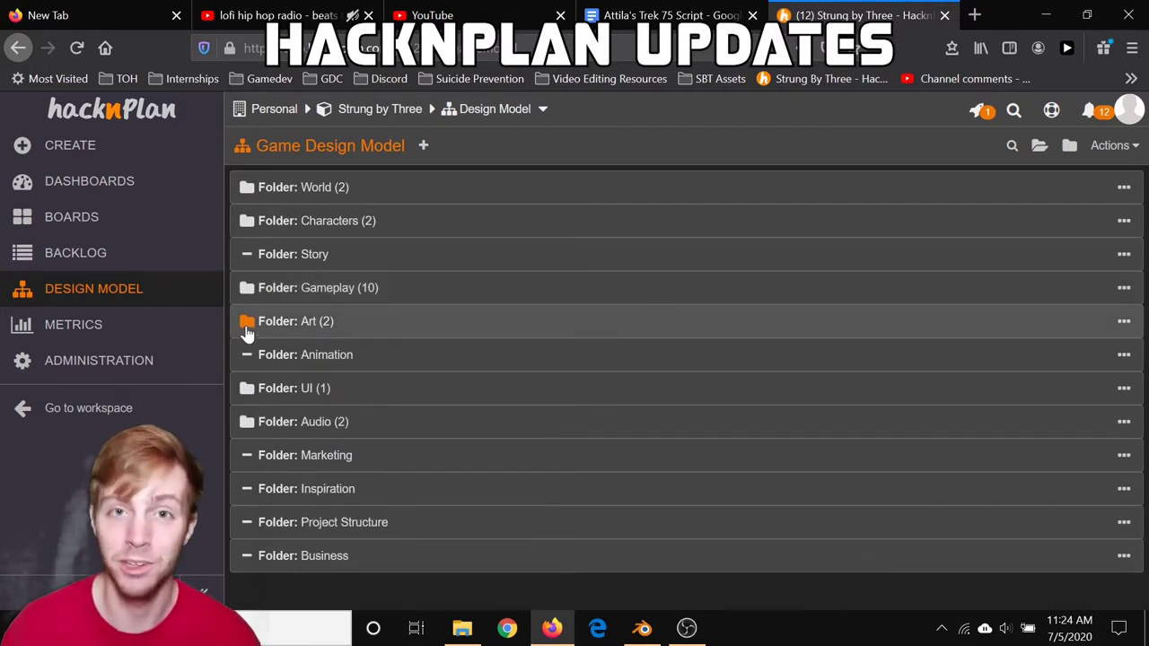
{"action": "left_click", "coordinate": [245, 323]}
{"action": "left_click", "coordinate": [246, 323]}
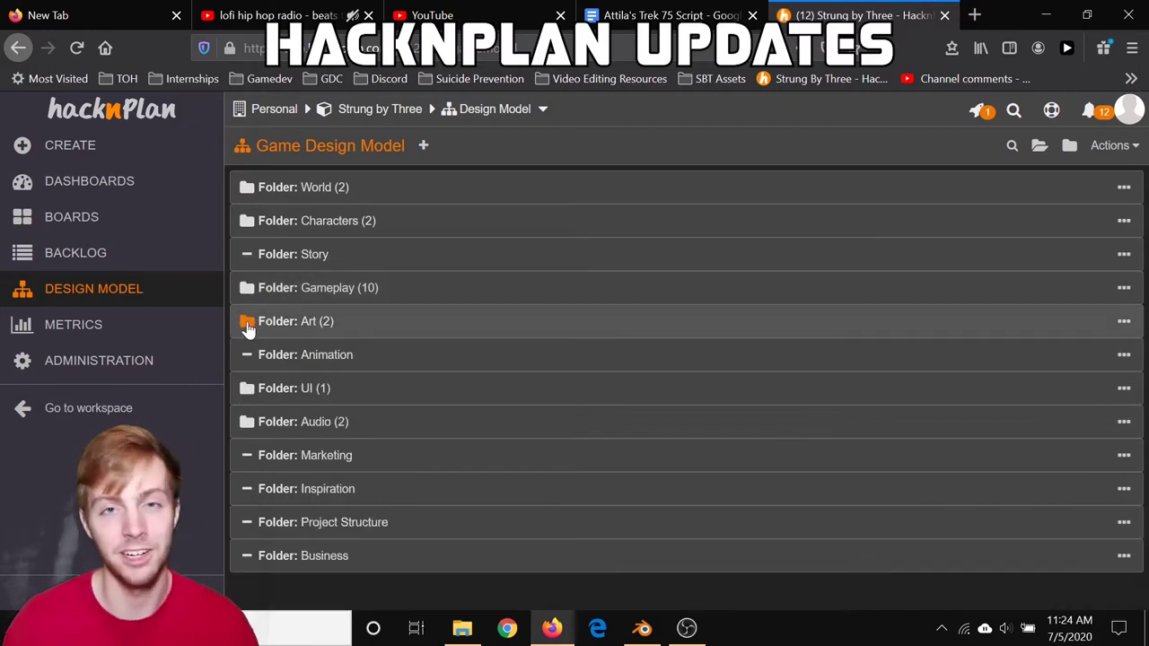
{"action": "left_click", "coordinate": [247, 423]}
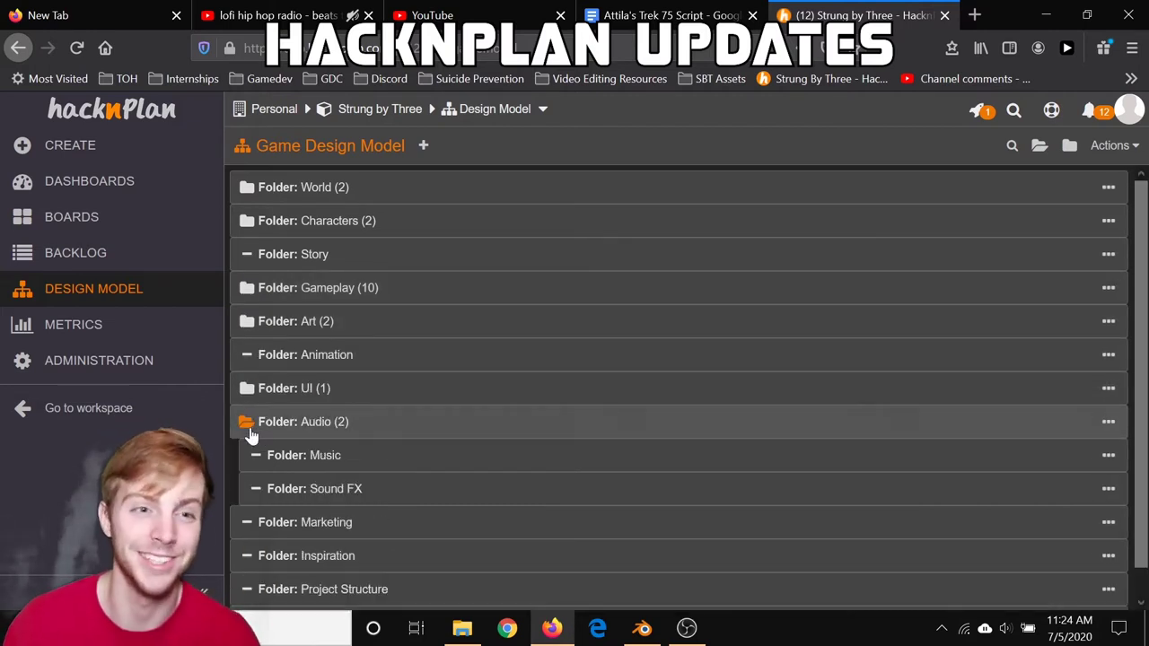
{"action": "left_click", "coordinate": [248, 423]}
{"action": "left_click", "coordinate": [97, 215]}
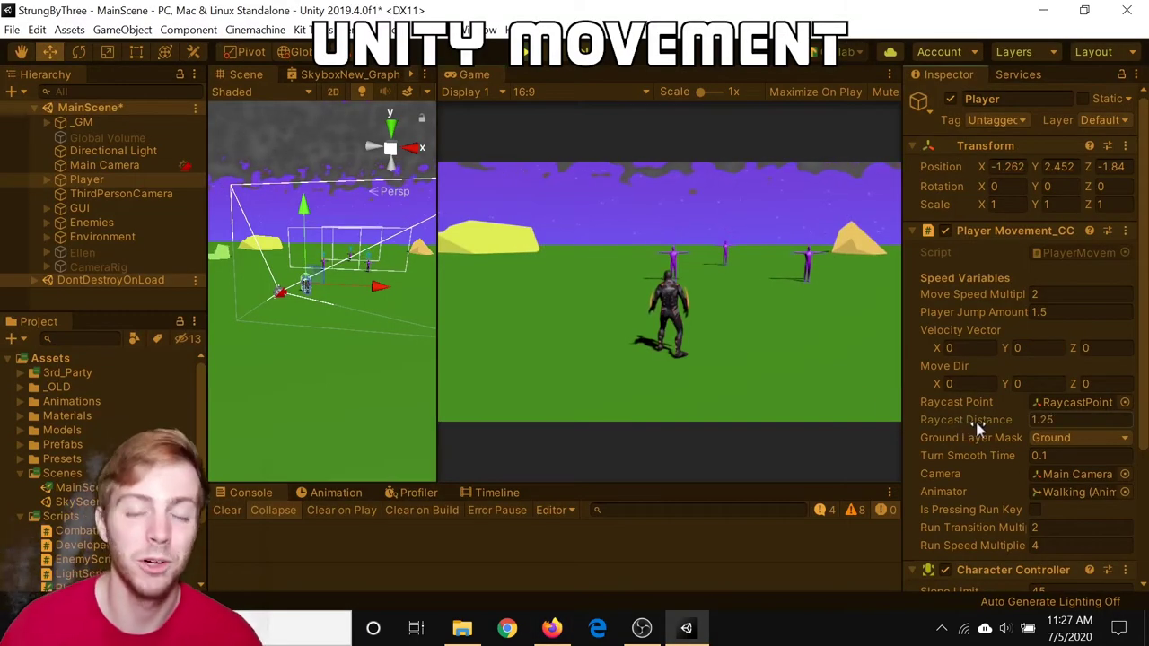
Step: In Unity's running game, test the Player character's walking, turning and jumping in all directions
{"action": "key", "text": "w"}
{"action": "key", "text": "space"}
{"action": "key", "text": "a"}
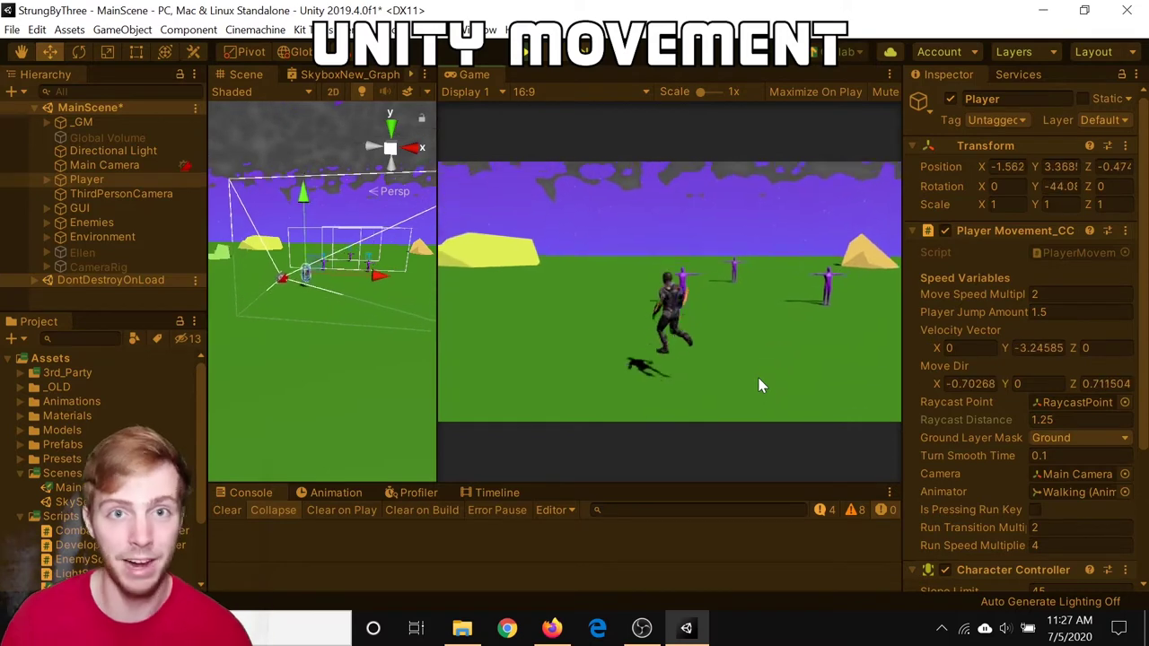
{"action": "key", "text": "space"}
{"action": "key", "text": "s"}
{"action": "key", "text": "d"}
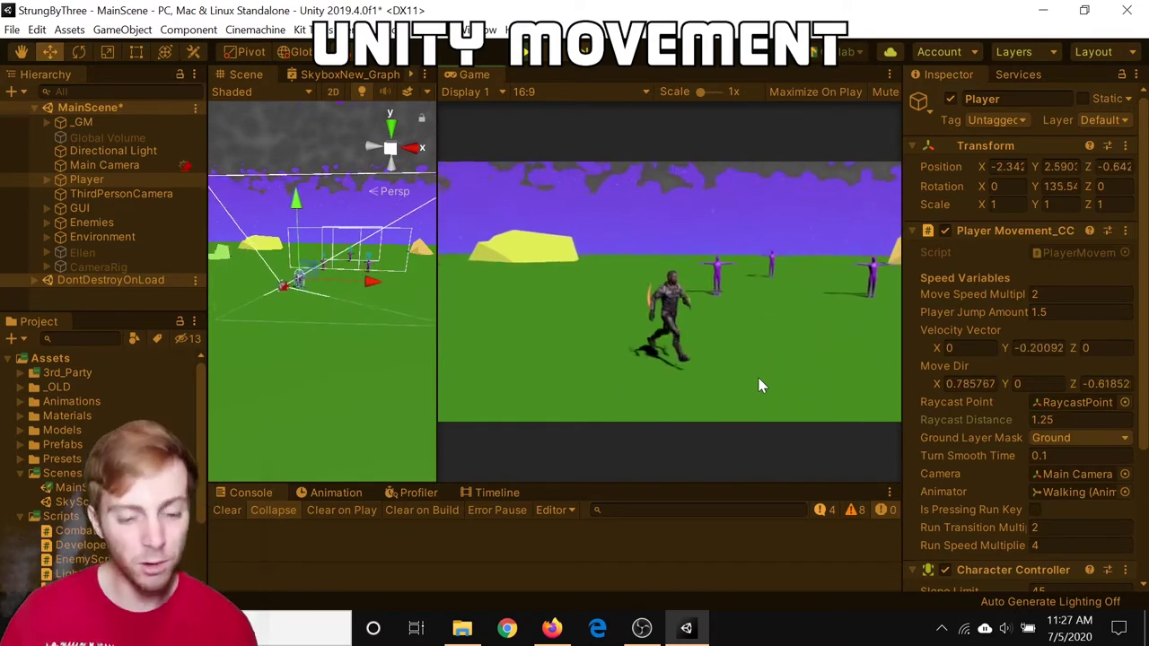
{"action": "key", "text": "space"}
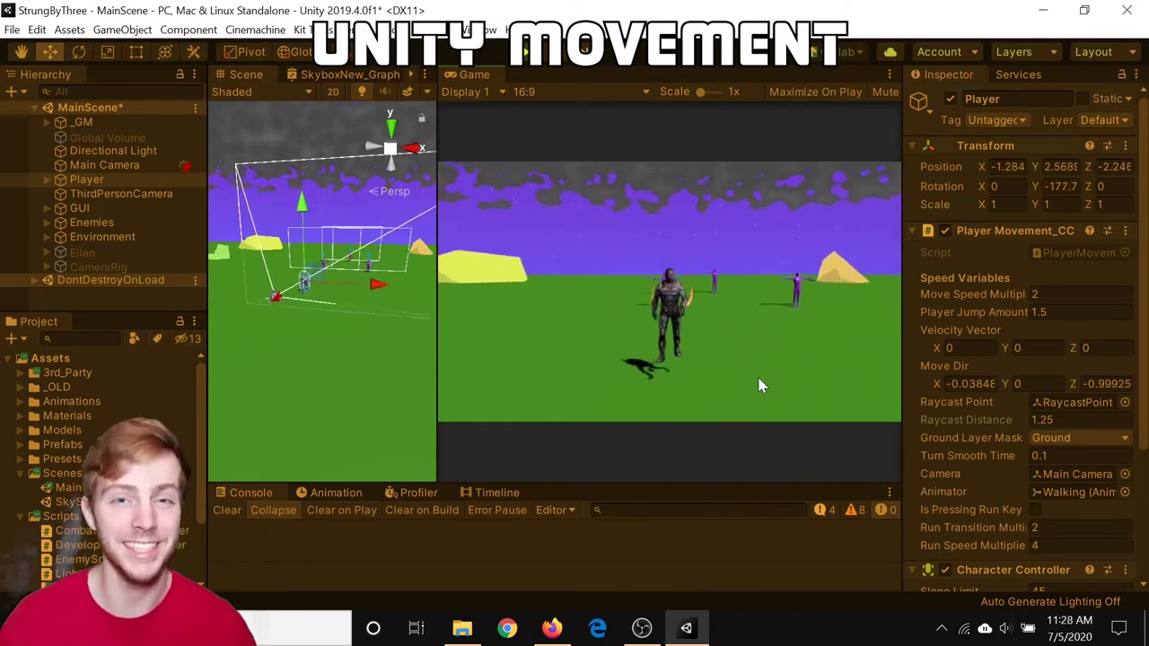
{"action": "key", "text": "space"}
{"action": "key", "text": "a"}
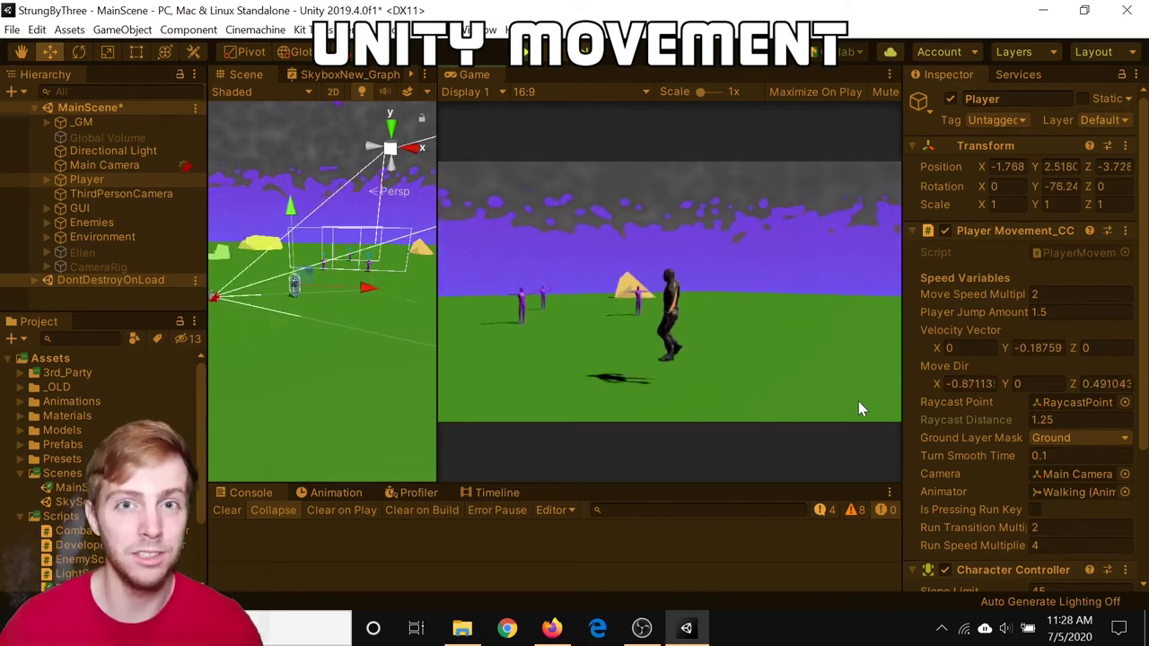
{"action": "key", "text": "space"}
{"action": "key", "text": "d"}
{"action": "key", "text": "space"}
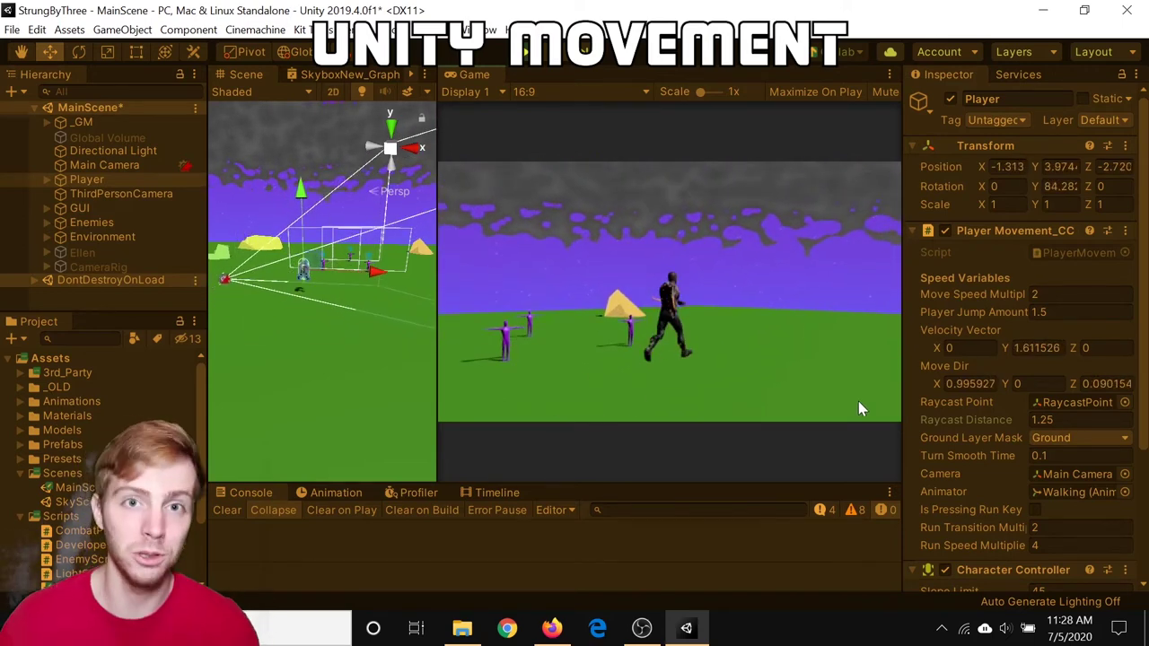
Step: Test the Player character's running and its jumps while changing direction
{"action": "key", "text": "s"}
{"action": "key", "text": "a"}
{"action": "key", "text": "w"}
{"action": "key", "text": "space"}
{"action": "key", "text": "shift"}
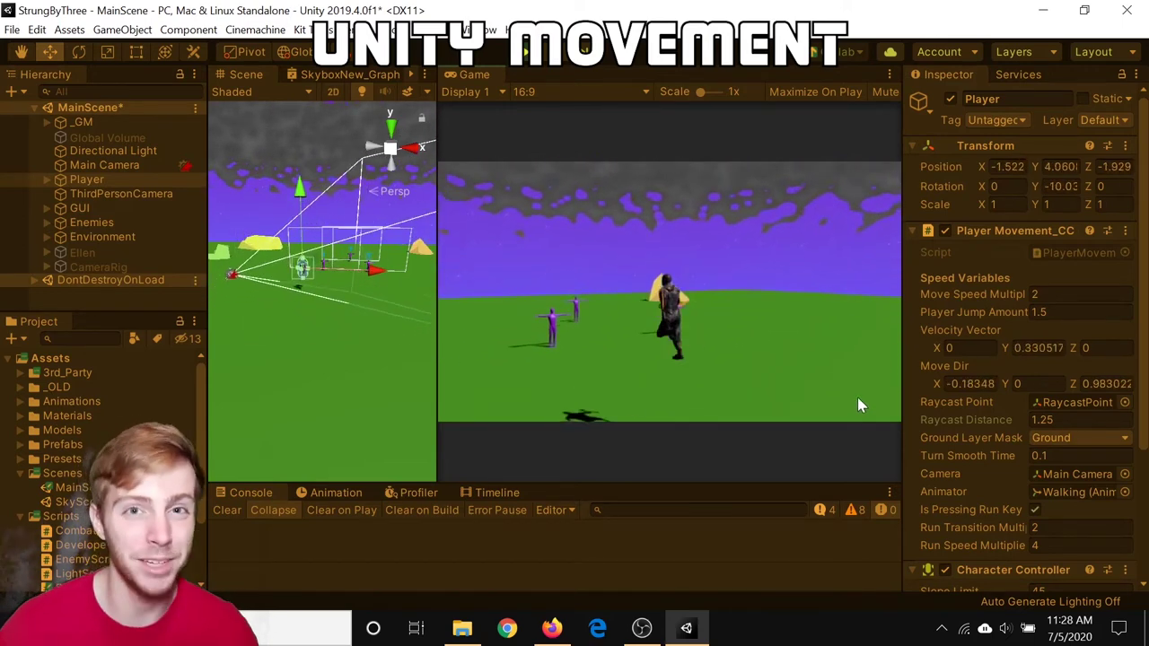
{"action": "key", "text": "a"}
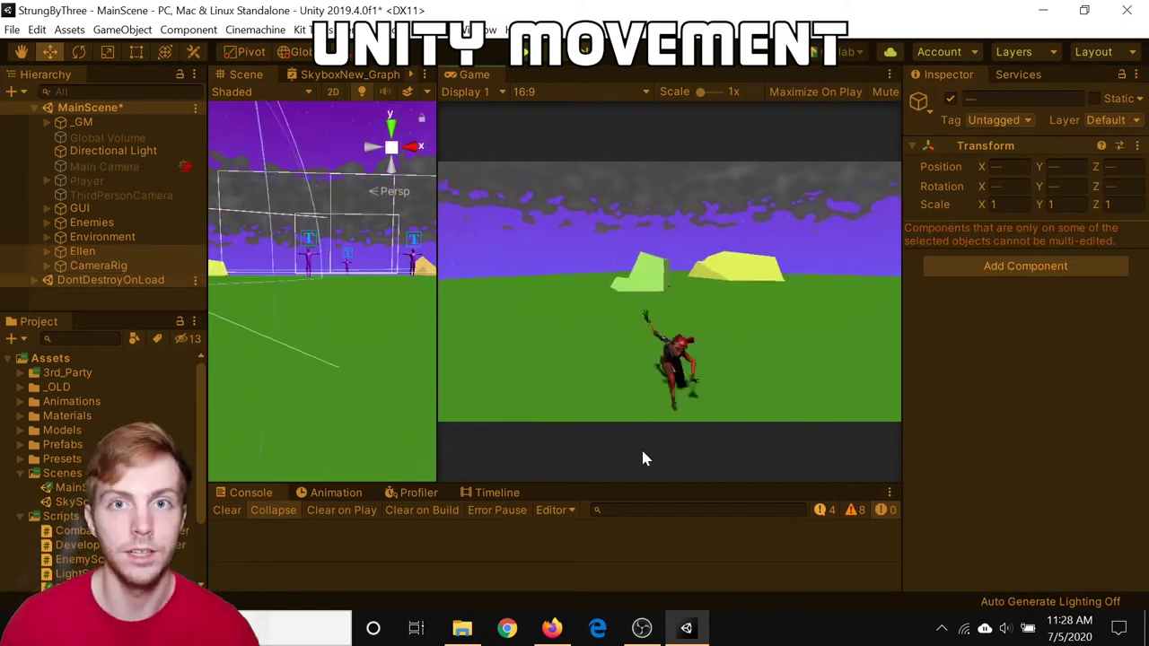
Step: Test the Ellen character's jumping and running in all directions to compare her movement
{"action": "key", "text": "space"}
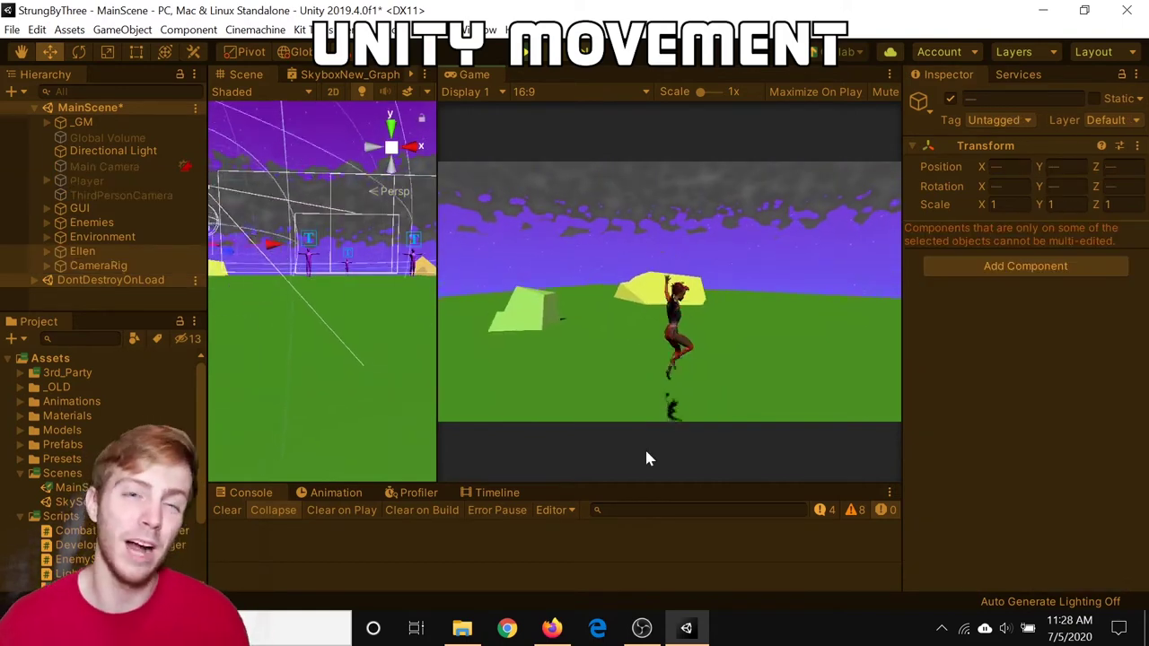
{"action": "key", "text": "s"}
{"action": "key", "text": "a"}
{"action": "key", "text": "d"}
{"action": "key", "text": "w"}
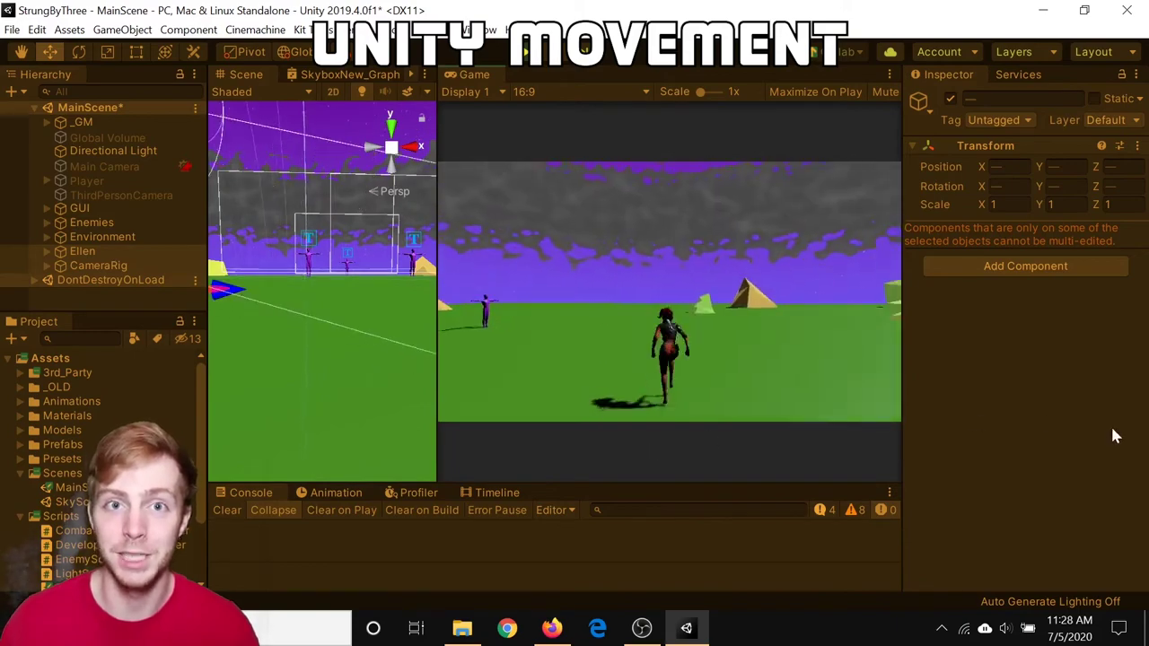
{"action": "key", "text": "w"}
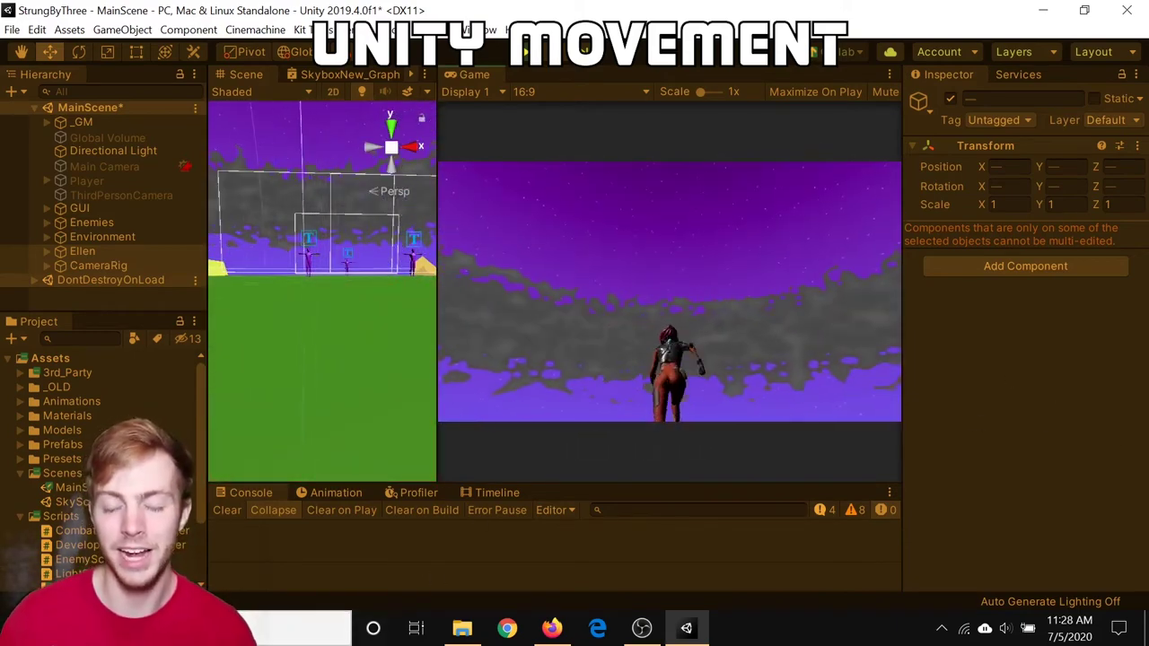
{"action": "key", "text": "d"}
{"action": "key", "text": "w"}
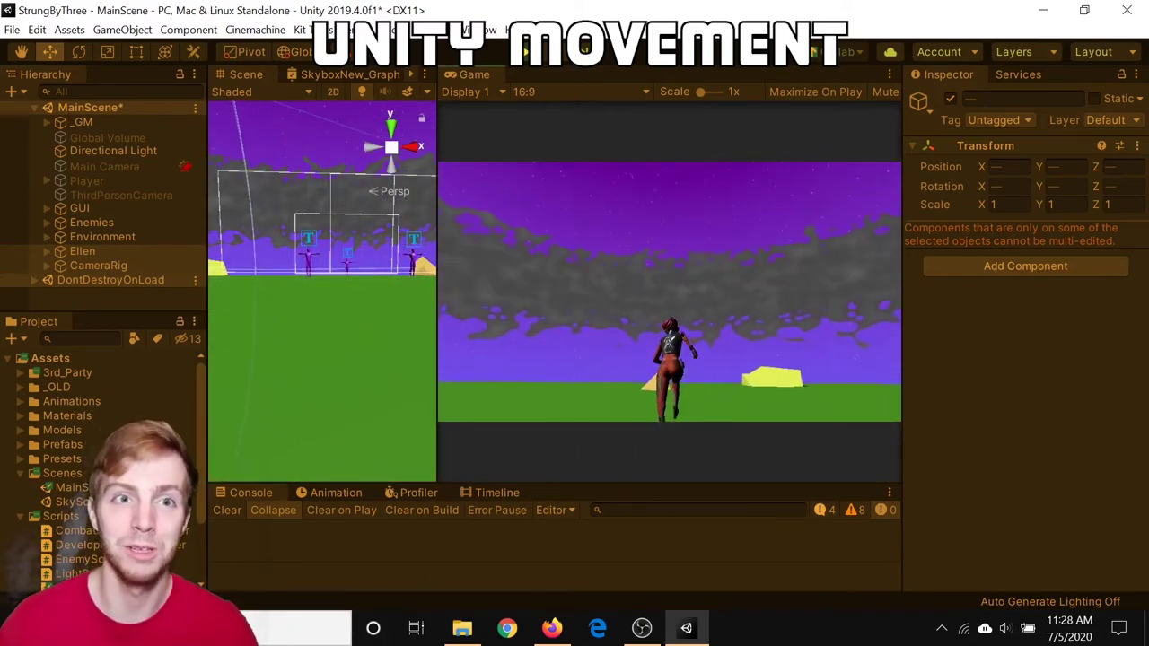
{"action": "key", "text": "s"}
{"action": "key", "text": "a"}
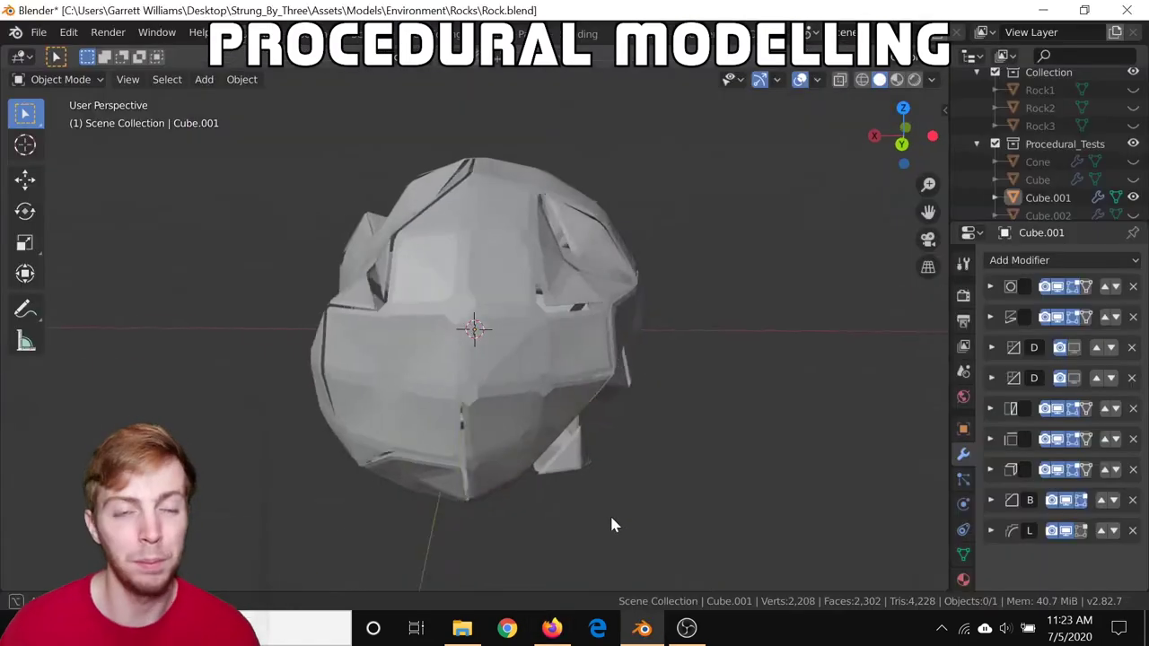
Step: In Blender, inspect the procedural rock Cube.001 and the settings of its Catmull-Clark subdivision modifier
{"action": "middle_click_drag", "start_coordinate": [610, 513], "coordinate": [465, 474]}
{"action": "left_click", "coordinate": [992, 286]}
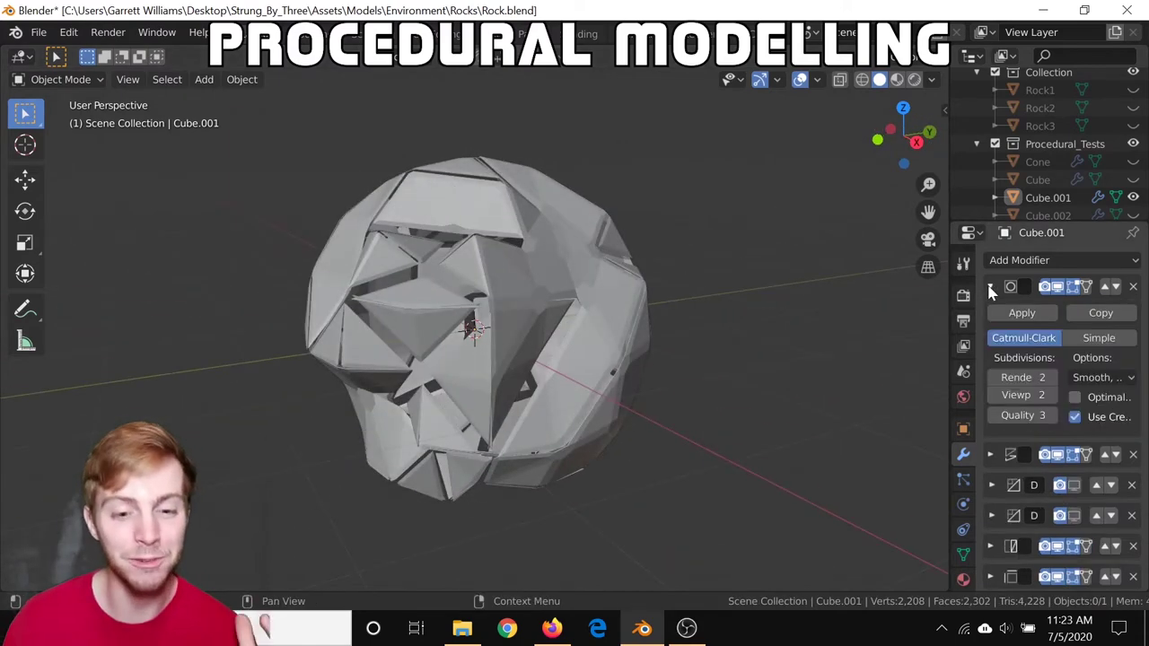
{"action": "left_click", "coordinate": [992, 286]}
Step: Hide Cube.001 and show Cube.002 in the Procedural_Tests collection
{"action": "scroll", "coordinate": [1049, 205], "scroll_direction": "down", "scroll_amount": 1}
{"action": "left_click", "coordinate": [1133, 173]}
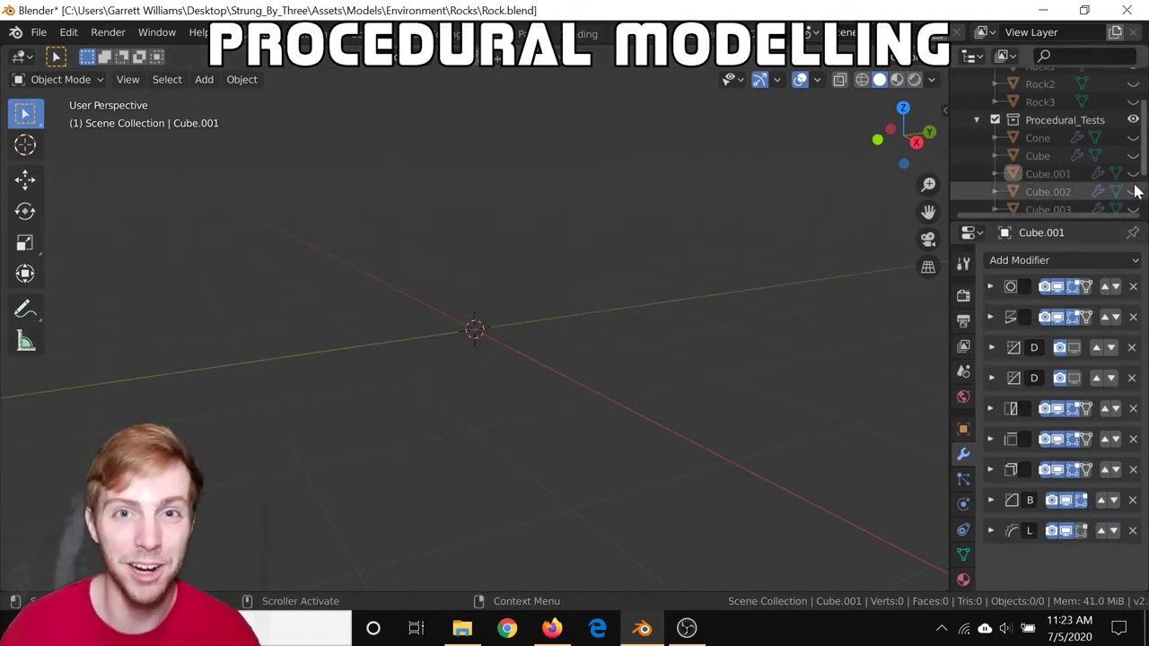
{"action": "left_click", "coordinate": [1133, 191]}
{"action": "middle_click_drag", "start_coordinate": [727, 469], "coordinate": [946, 261]}
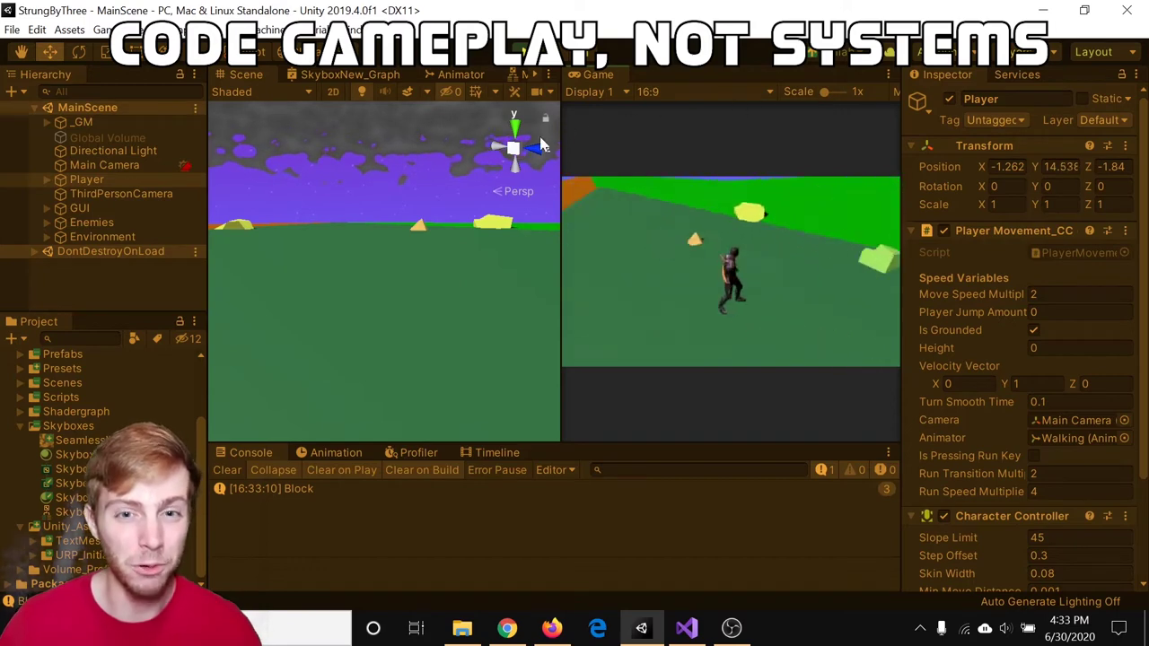
{"action": "middle_click_drag", "start_coordinate": [429, 216], "coordinate": [430, 217]}
{"action": "right_click_drag", "start_coordinate": [423, 324], "coordinate": [478, 591]}
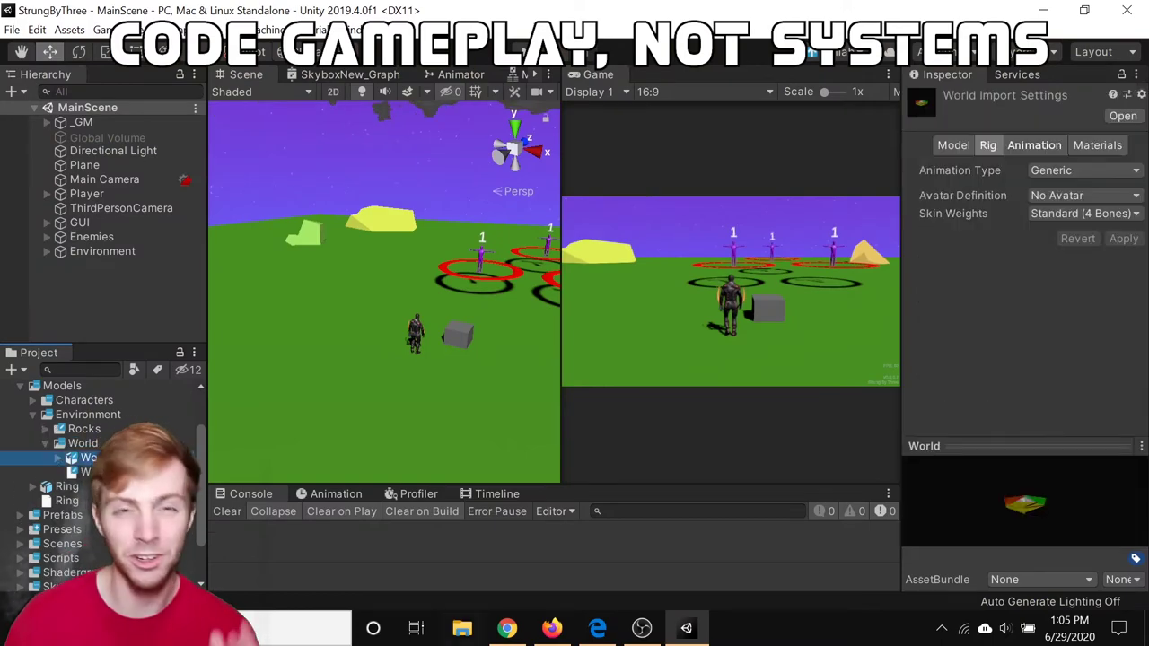
Step: Reveal the World model in File Explorer, open a second File Explorer window and arrange both side by side
{"action": "right_click", "coordinate": [103, 459]}
{"action": "left_click", "coordinate": [161, 54]}
{"action": "right_click", "coordinate": [467, 630]}
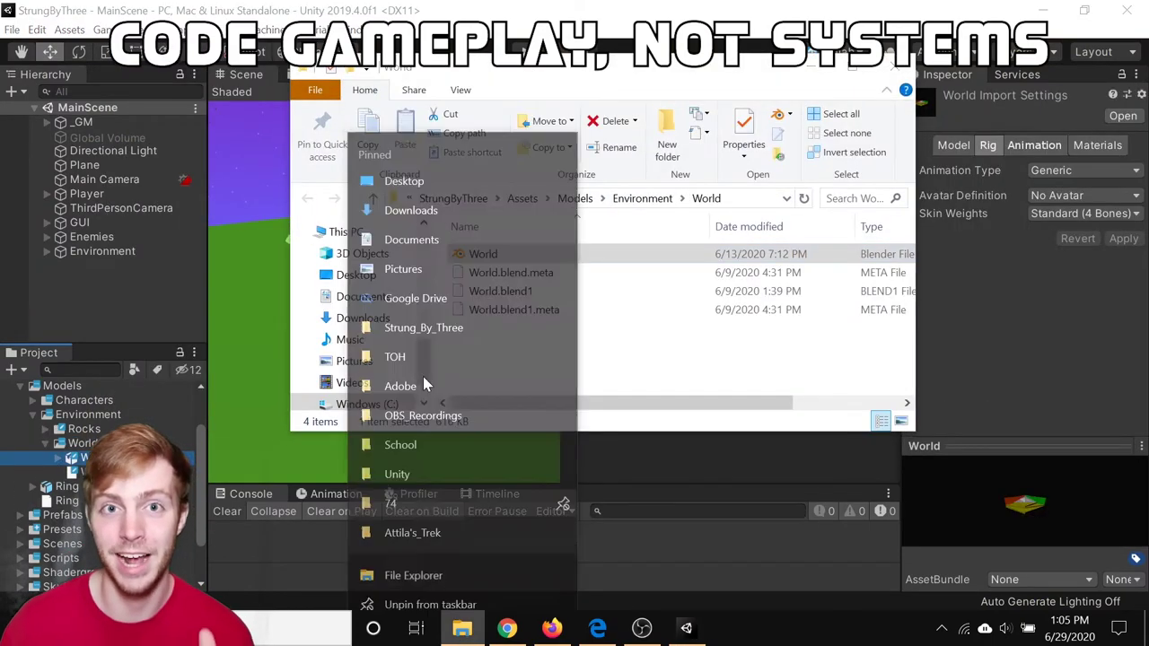
{"action": "left_click", "coordinate": [410, 574]}
{"action": "left_click_drag", "start_coordinate": [538, 90], "coordinate": [863, 99]}
{"action": "left_click_drag", "start_coordinate": [497, 79], "coordinate": [260, 62]}
Step: Open the Assets/Models/Environment folder of the StrungByThree project inside Unity_Files in the first File Explorer window
{"action": "left_click", "coordinate": [127, 272]}
{"action": "double_click", "coordinate": [276, 294]}
{"action": "double_click", "coordinate": [278, 242]}
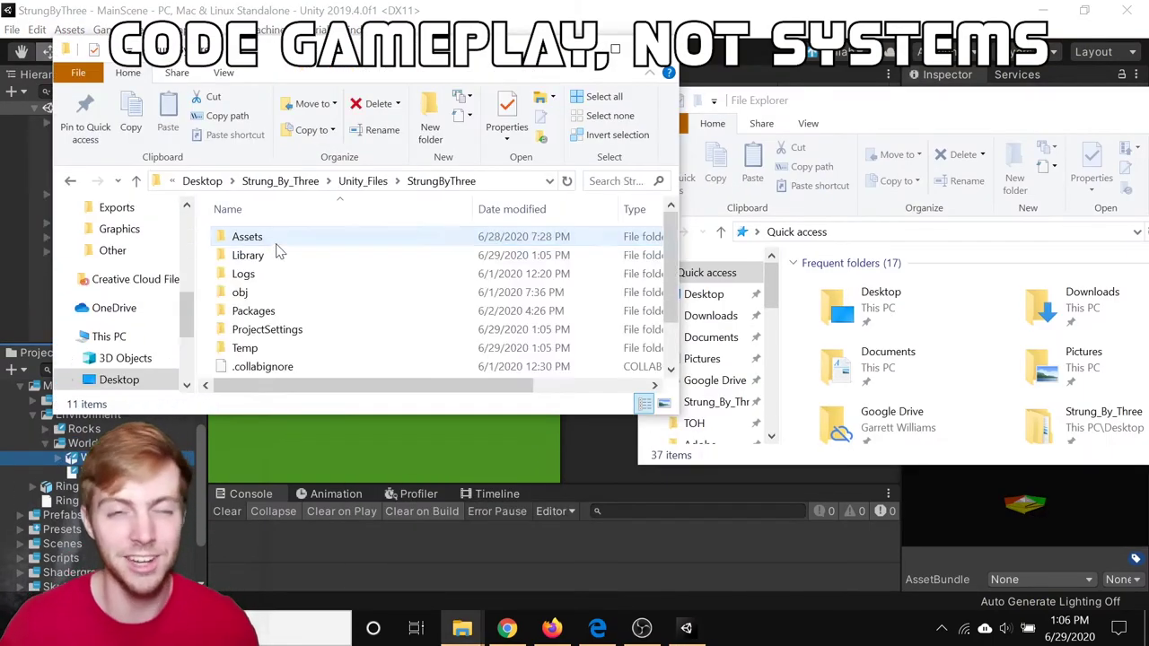
{"action": "double_click", "coordinate": [278, 244]}
{"action": "double_click", "coordinate": [277, 298]}
{"action": "double_click", "coordinate": [277, 262]}
Step: In the second window, create a folder named World inside Strung_By_Three/Assets/Models/Environment
{"action": "left_click", "coordinate": [716, 402]}
{"action": "double_click", "coordinate": [859, 288]}
{"action": "double_click", "coordinate": [859, 288]}
{"action": "right_click", "coordinate": [851, 336]}
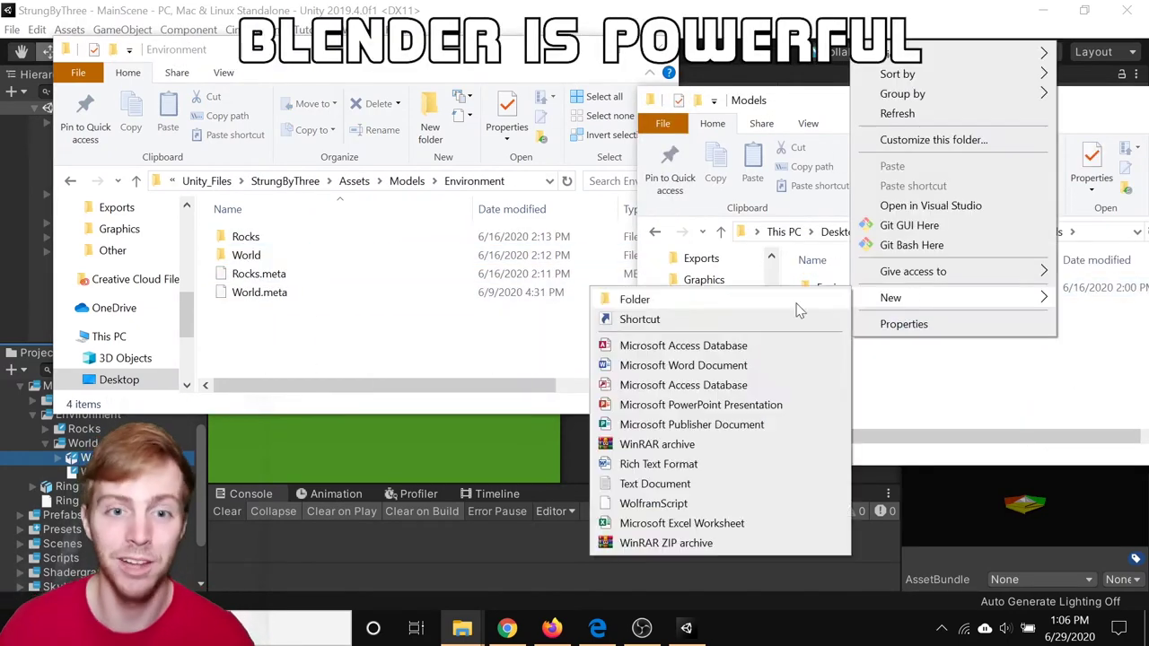
{"action": "double_click", "coordinate": [836, 288]}
{"action": "right_click", "coordinate": [856, 331]}
{"action": "left_click", "coordinate": [794, 293]}
{"action": "type", "text": "World"}
Step: Delete World.blend.meta and World.blend1.meta from the old project's World folder
{"action": "double_click", "coordinate": [251, 256]}
{"action": "left_click", "coordinate": [262, 256]}
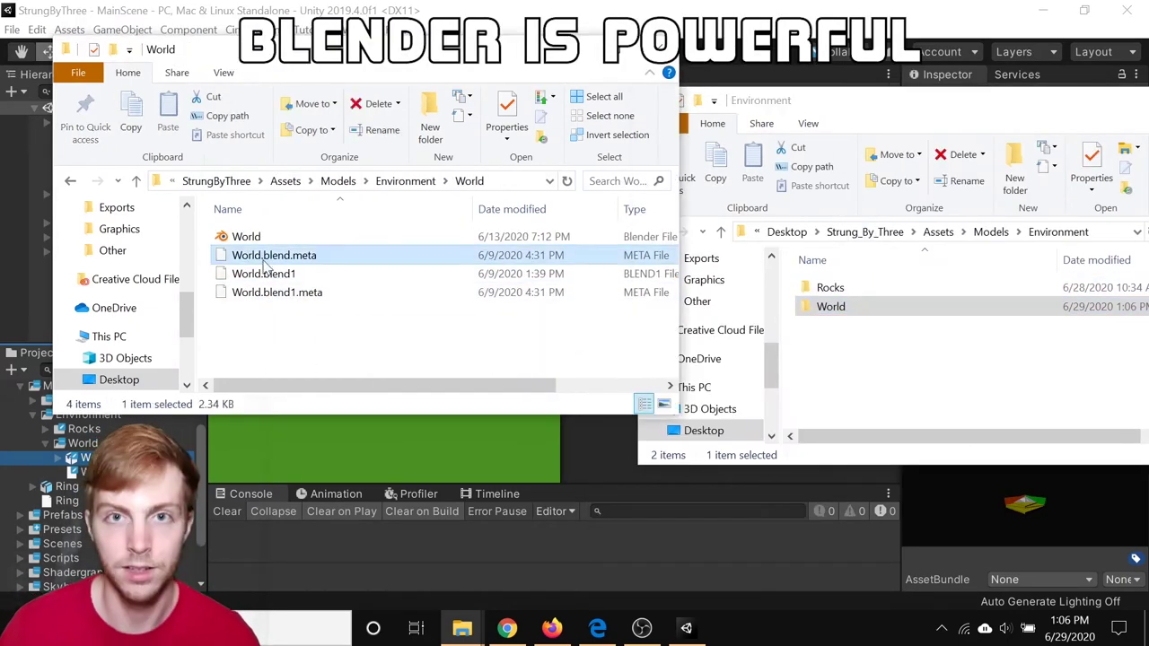
{"action": "left_click", "coordinate": [261, 293], "text": "ctrl"}
{"action": "key", "text": "Delete"}
Step: Move the World Blender file and World.blend1 into the new World folder, and return the source window to Environment
{"action": "left_click", "coordinate": [263, 237]}
{"action": "left_click", "coordinate": [269, 254], "text": "ctrl"}
{"action": "left_click_drag", "start_coordinate": [270, 254], "coordinate": [845, 306]}
{"action": "left_click", "coordinate": [405, 181]}
{"action": "left_click", "coordinate": [39, 464]}
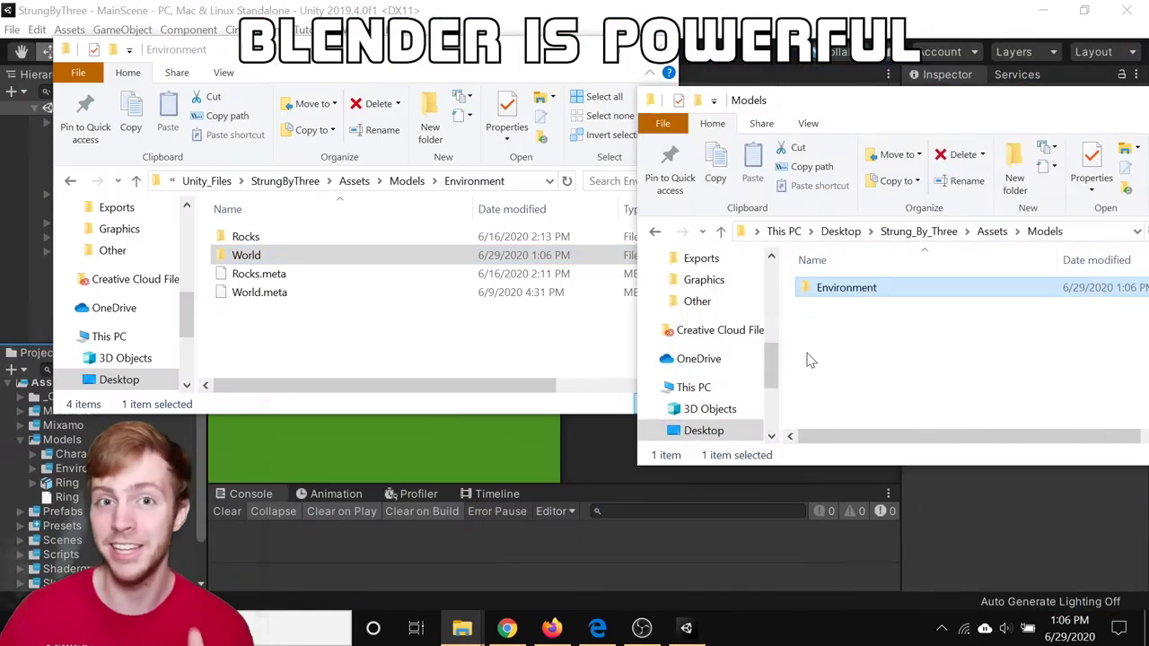
Step: Create a folder named Enemy in the Models folder of Strung_By_Three
{"action": "right_click", "coordinate": [924, 347]}
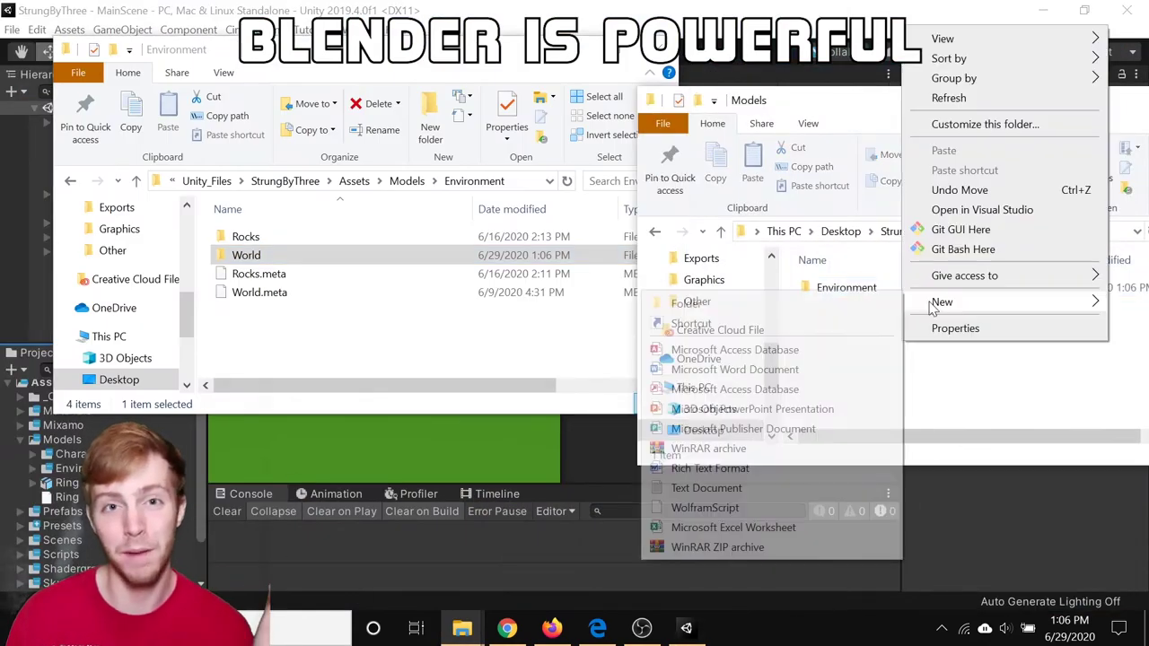
{"action": "left_click", "coordinate": [736, 306]}
{"action": "type", "text": "Enemy"}
Step: Create and open a Ring folder inside Enemy, and bring the source window to the old project's Models folder
{"action": "double_click", "coordinate": [846, 306]}
{"action": "right_click", "coordinate": [864, 332]}
{"action": "left_click", "coordinate": [679, 296]}
{"action": "type", "text": "Ring"}
{"action": "double_click", "coordinate": [866, 288]}
{"action": "left_click", "coordinate": [406, 181]}
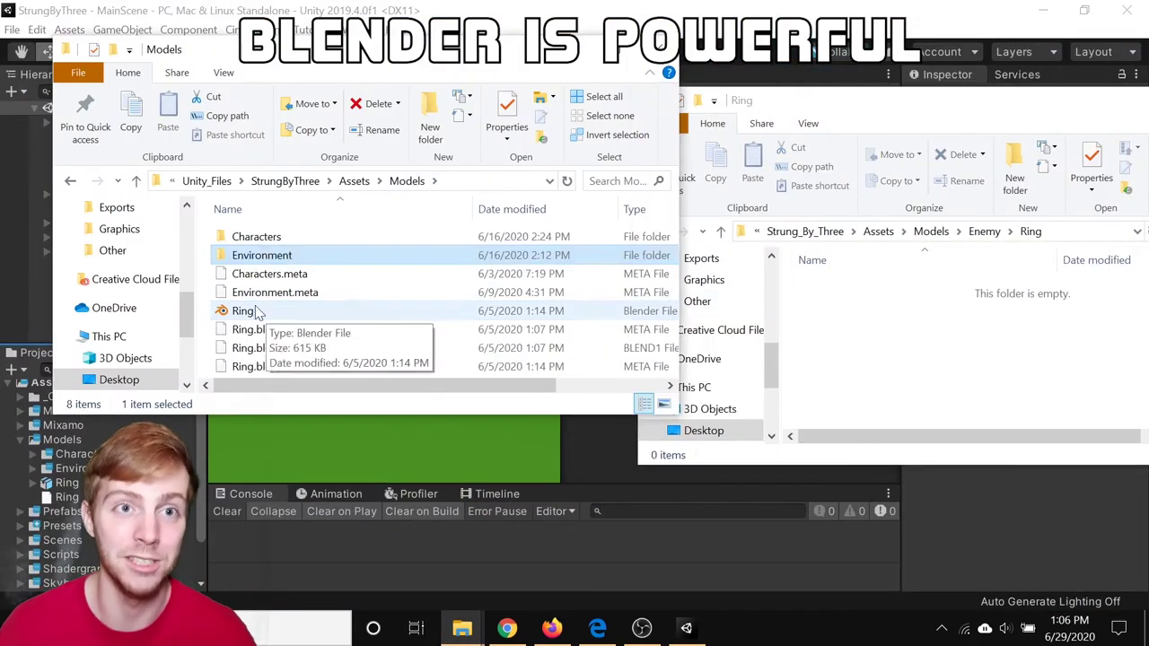
Step: Move the Ring Blender file and its BLEND1 backup into the new Ring folder, and delete their leftover META files
{"action": "left_click", "coordinate": [264, 312]}
{"action": "left_click", "coordinate": [296, 350], "text": "ctrl"}
{"action": "left_click_drag", "start_coordinate": [297, 350], "coordinate": [915, 350]}
{"action": "left_click", "coordinate": [269, 311]}
{"action": "left_click", "coordinate": [272, 330], "text": "ctrl"}
{"action": "key", "text": "Delete"}
Step: Switch to Unity and create a folder named Enemy inside the project's Models folder
{"action": "left_click", "coordinate": [63, 440]}
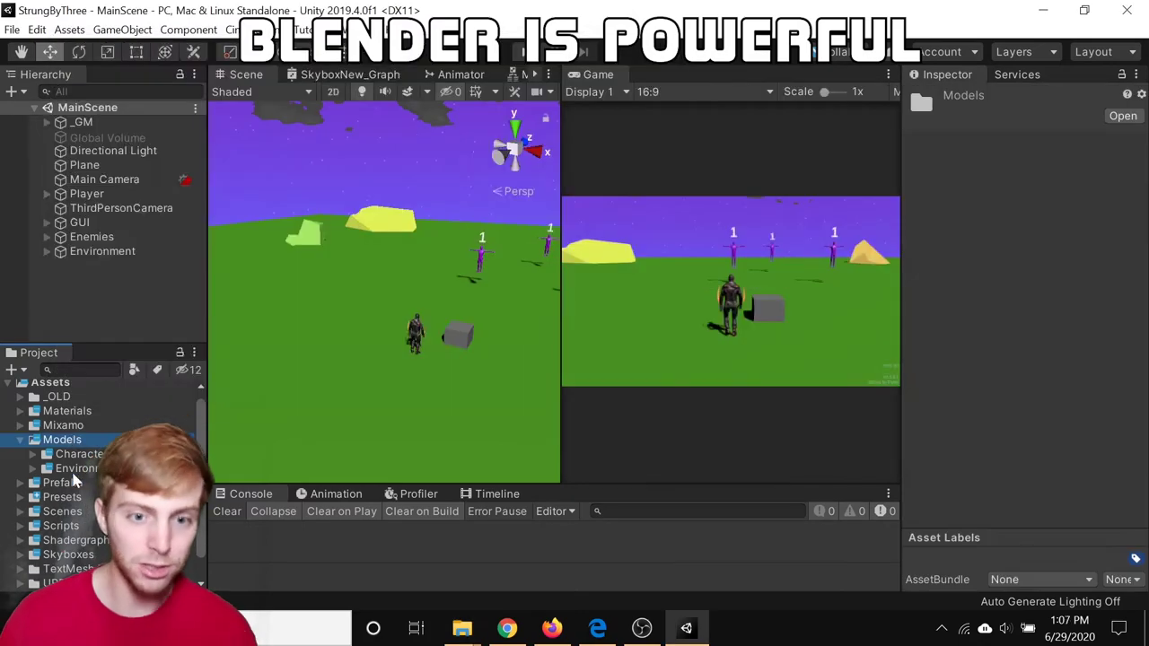
{"action": "right_click", "coordinate": [64, 438]}
{"action": "left_click", "coordinate": [359, 22]}
{"action": "type", "text": "Enemy"}
{"action": "key", "text": "Return"}
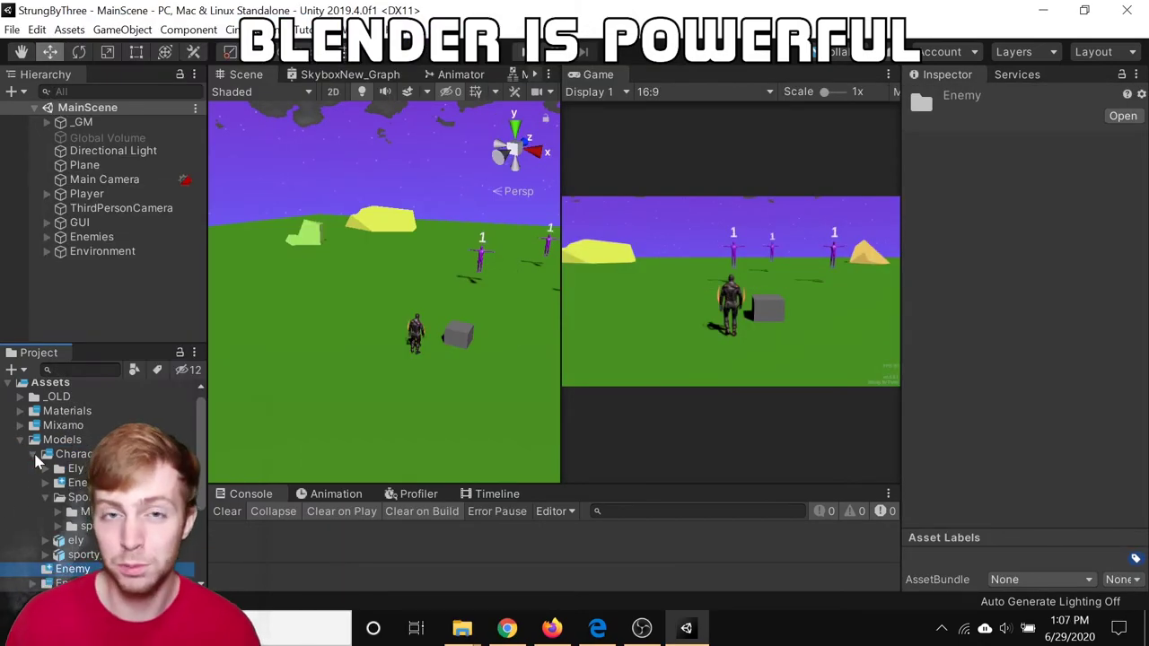
Step: Open the relocated Ring file in Blender and rename its Torus object as Ring
{"action": "left_click", "coordinate": [547, 547]}
{"action": "double_click", "coordinate": [844, 289]}
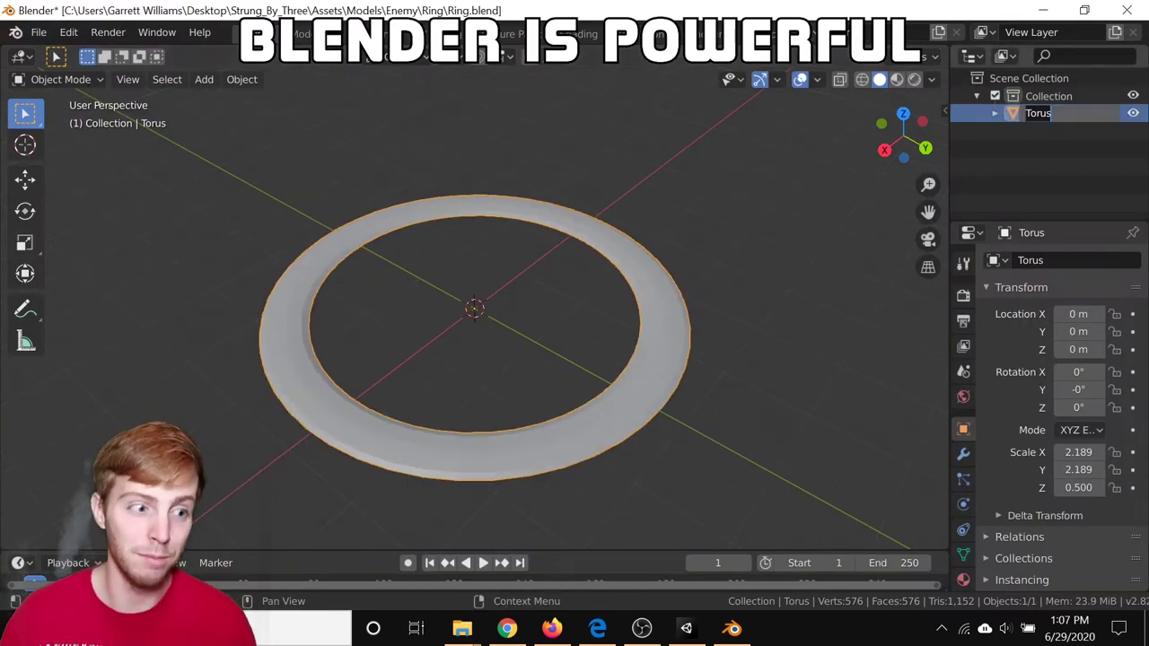
{"action": "type", "text": "Ring"}
{"action": "key", "text": "Return"}
Step: Open the FBX export settings for the ring and apply the Unity Preset
{"action": "left_click", "coordinate": [39, 32]}
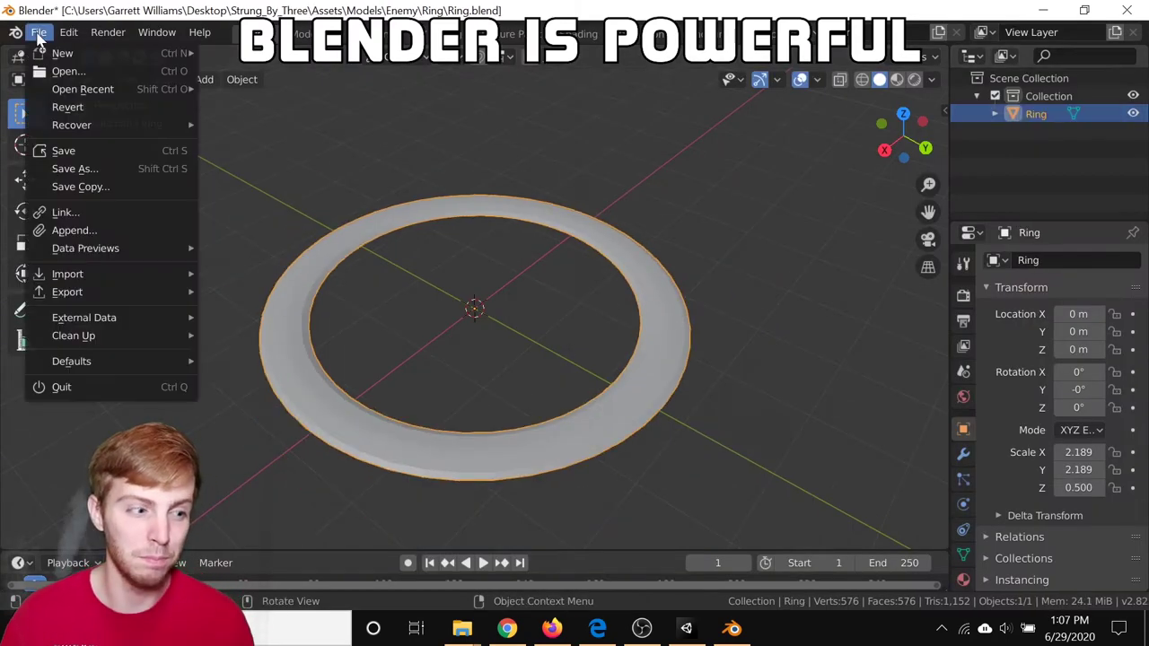
{"action": "mouse_move", "coordinate": [67, 292]}
{"action": "left_click", "coordinate": [301, 401]}
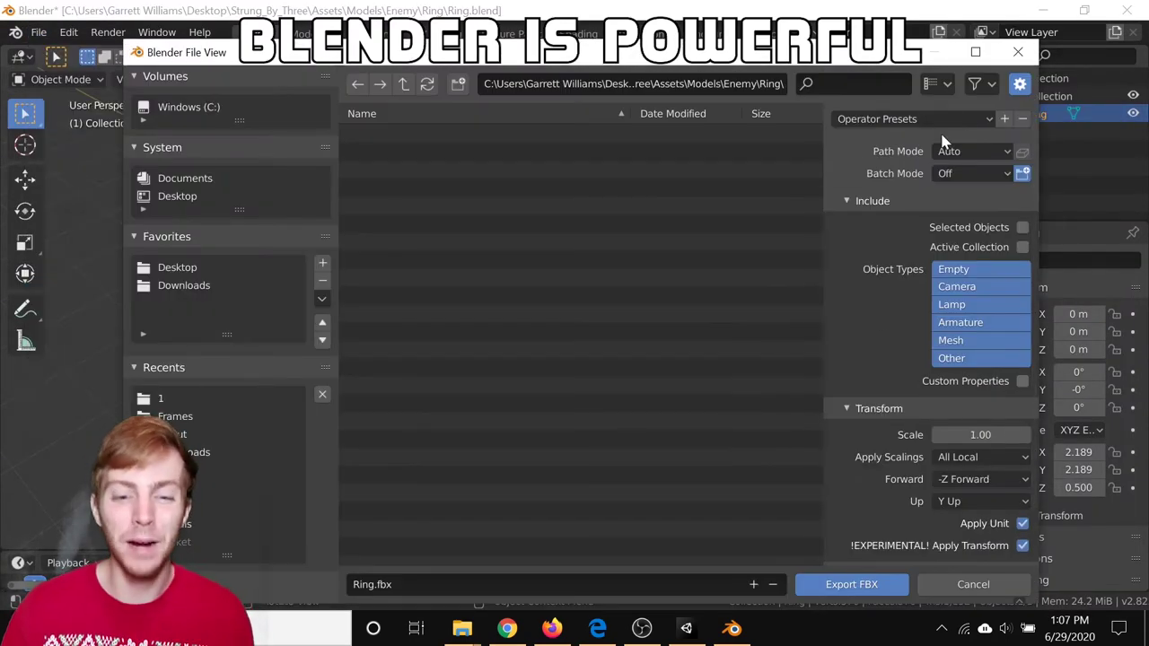
{"action": "left_click", "coordinate": [1004, 118]}
{"action": "left_click", "coordinate": [947, 162]}
{"action": "left_click", "coordinate": [890, 118]}
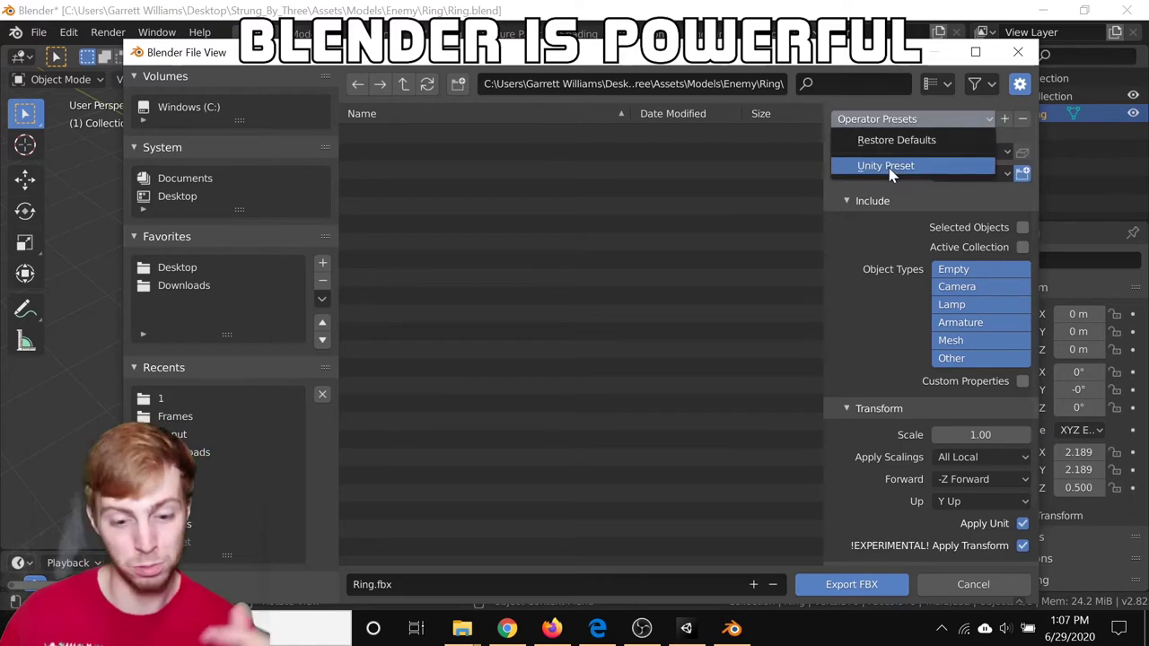
{"action": "left_click", "coordinate": [891, 93]}
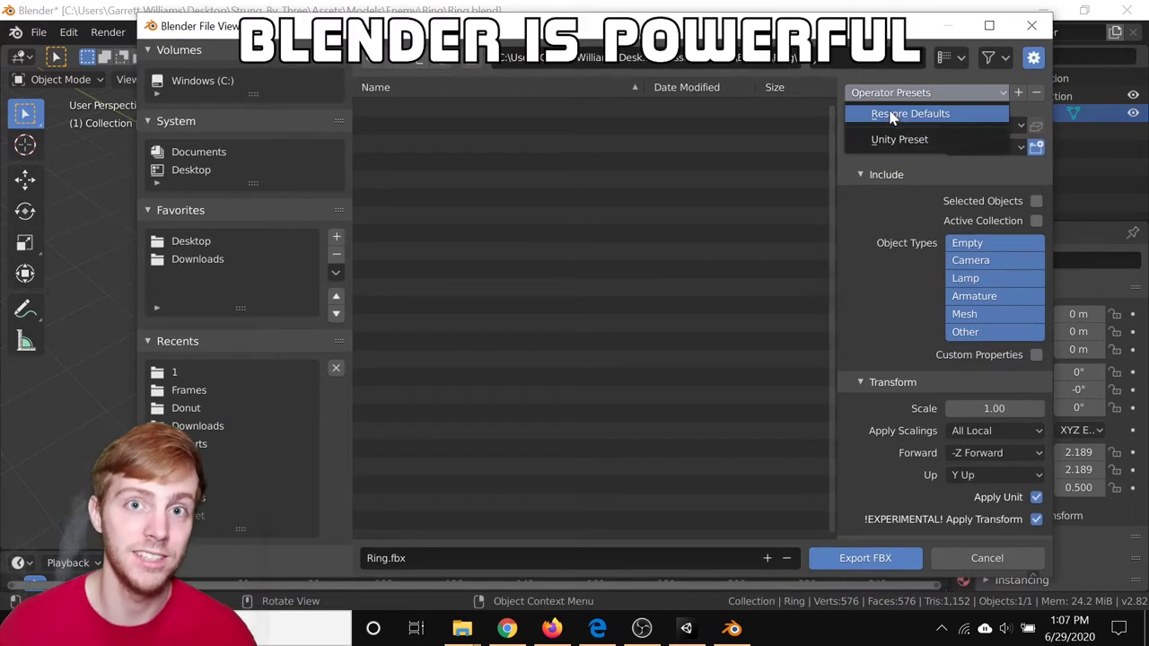
{"action": "left_click", "coordinate": [890, 140]}
{"action": "left_click", "coordinate": [953, 58]}
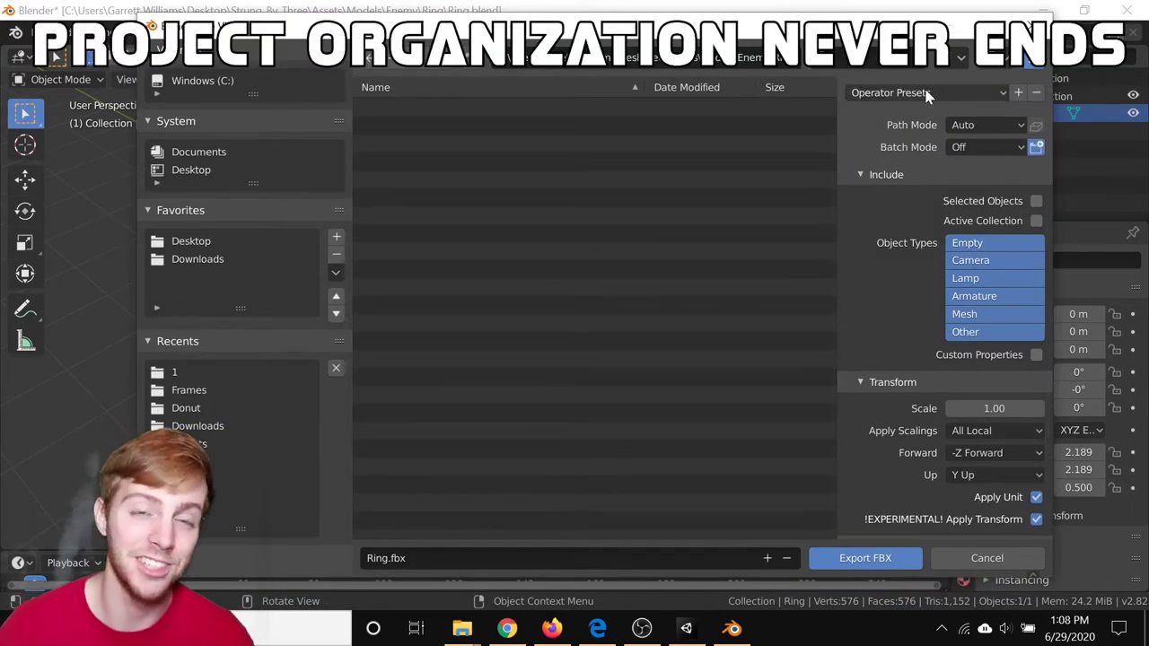
Step: Limit the FBX export to selected objects, and store the export settings as the preset unity_preset
{"action": "scroll", "coordinate": [933, 269], "scroll_direction": "down", "scroll_amount": 5}
{"action": "scroll", "coordinate": [938, 415], "scroll_direction": "up", "scroll_amount": 5}
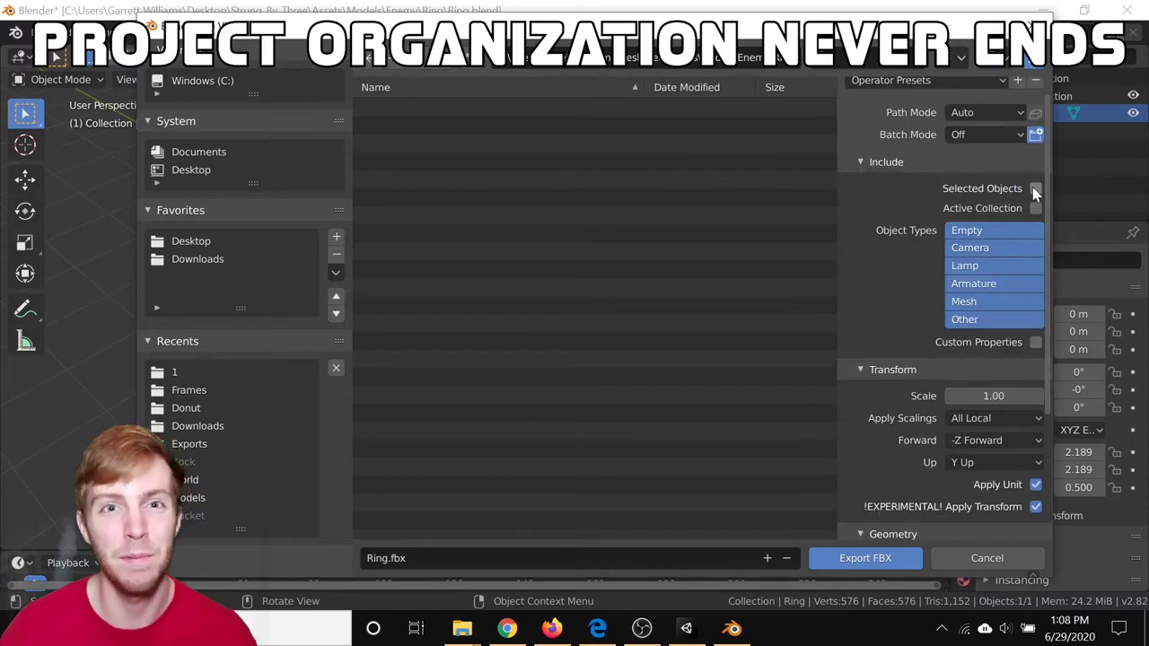
{"action": "scroll", "coordinate": [988, 180], "scroll_direction": "up", "scroll_amount": 1}
{"action": "left_click", "coordinate": [933, 92]}
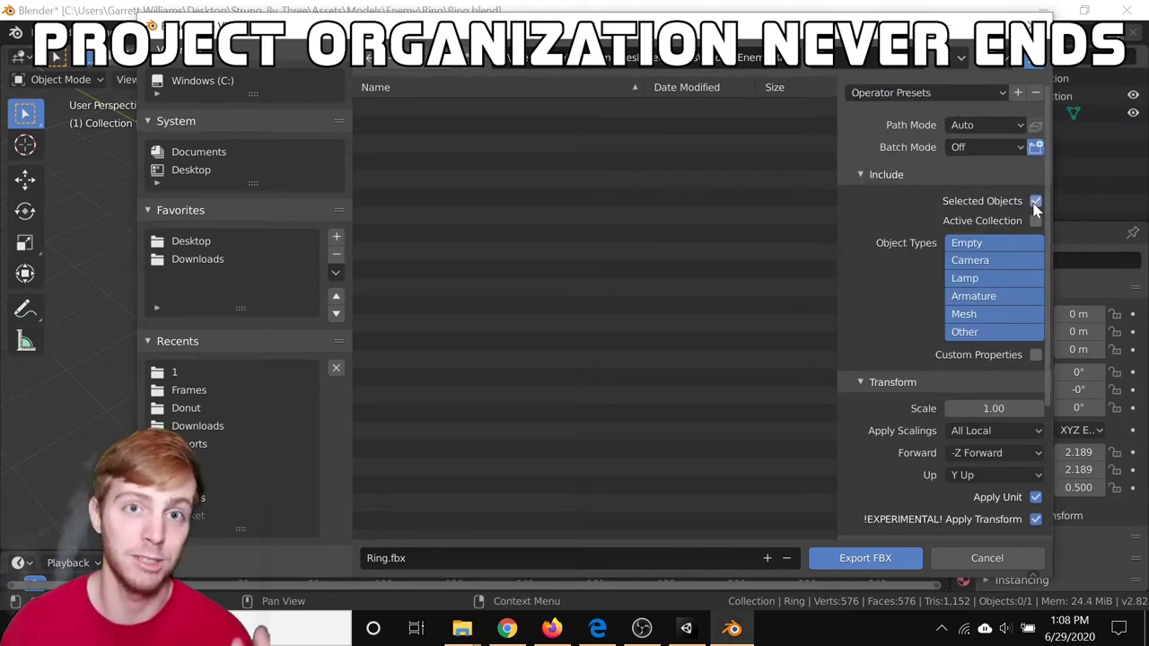
{"action": "left_click", "coordinate": [1017, 93]}
{"action": "type", "text": "unity_preset"}
{"action": "key", "text": "Return"}
{"action": "left_click", "coordinate": [906, 137]}
{"action": "left_click", "coordinate": [925, 93]}
{"action": "left_click", "coordinate": [883, 142]}
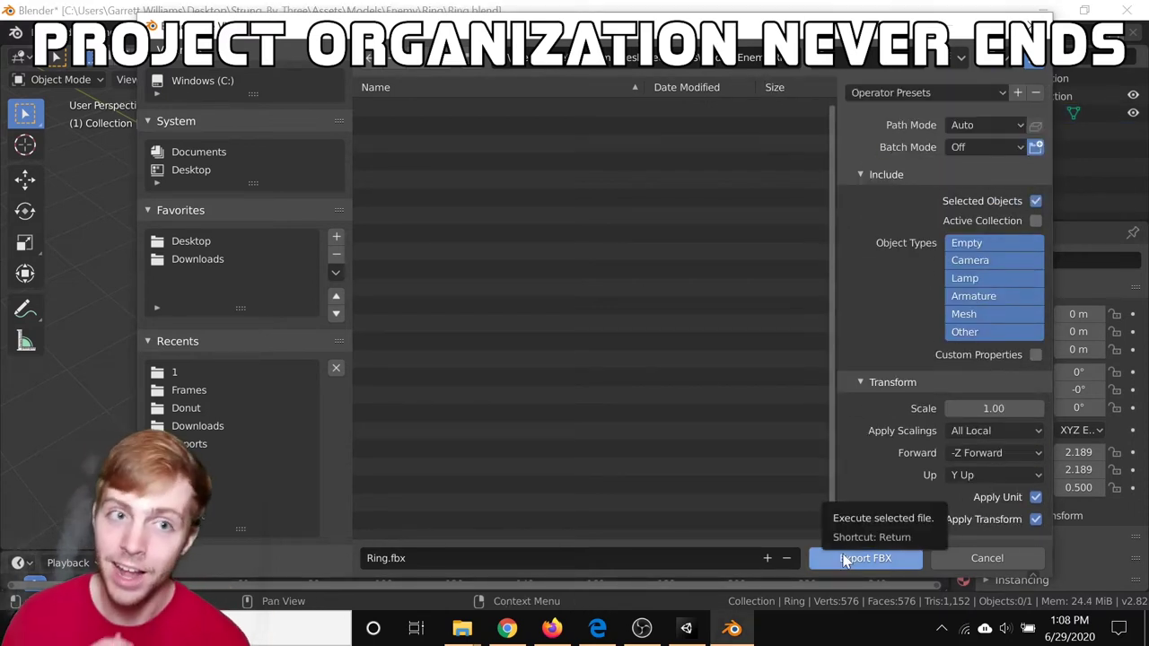
Step: Export Ring.fbx into the Unity project's Assets/Models/Enemy folder, repeating the export with the ring selected
{"action": "double_click", "coordinate": [404, 108]}
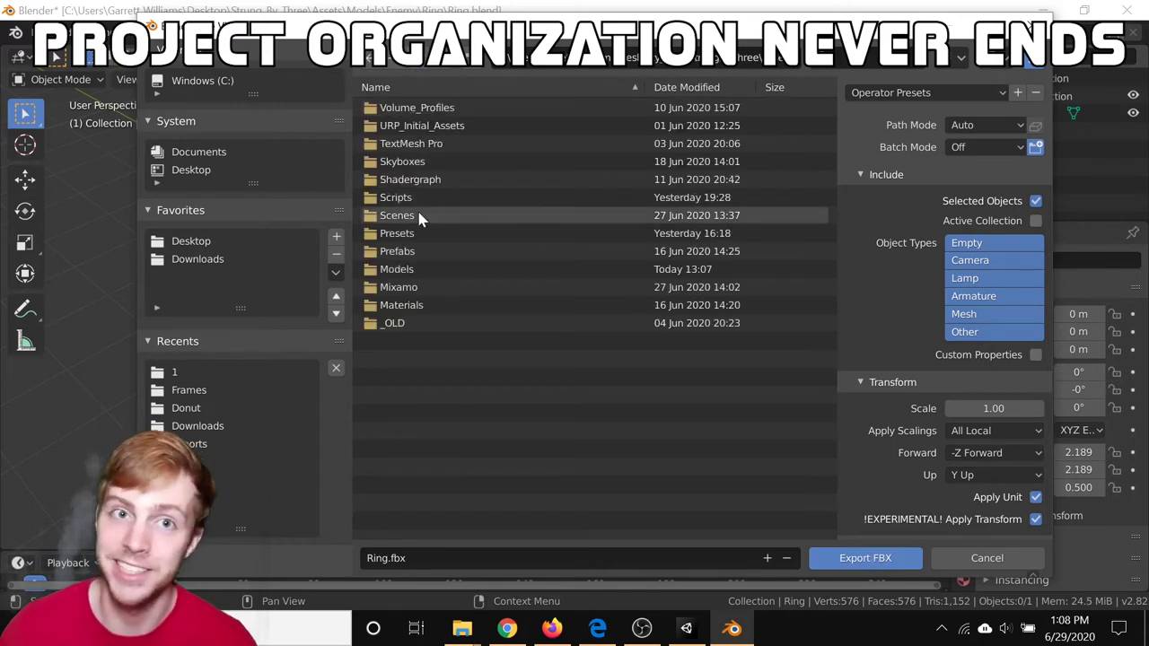
{"action": "double_click", "coordinate": [395, 282]}
{"action": "double_click", "coordinate": [400, 126]}
{"action": "left_click", "coordinate": [865, 557]}
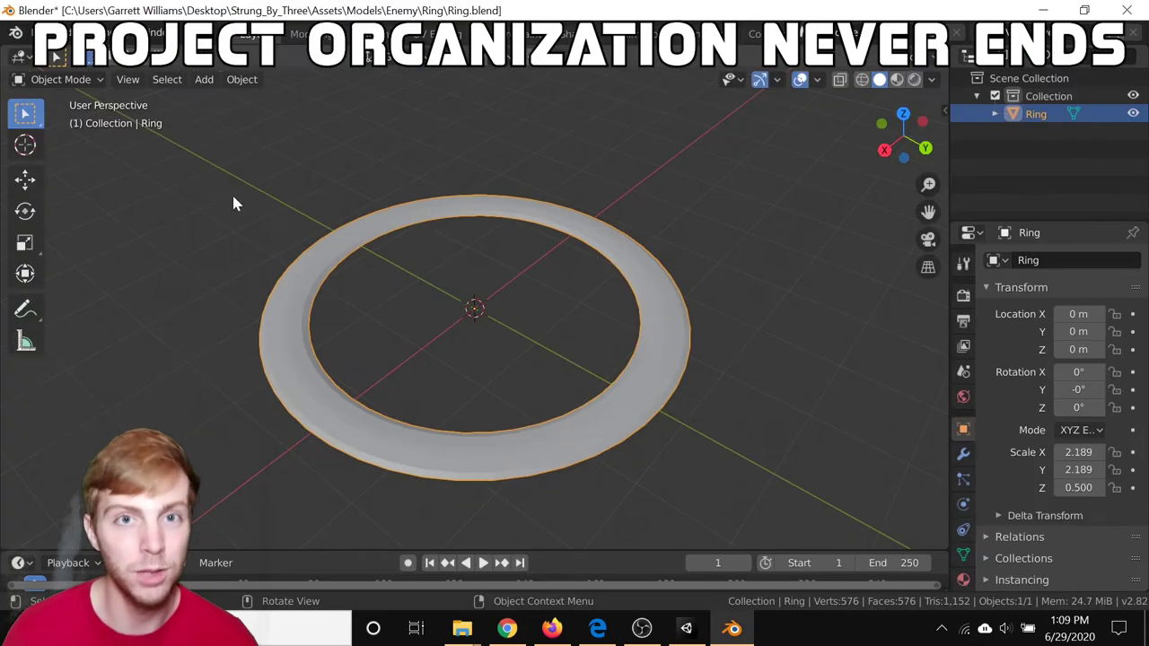
{"action": "left_click", "coordinate": [36, 33]}
{"action": "mouse_move", "coordinate": [64, 290]}
{"action": "left_click", "coordinate": [244, 398]}
{"action": "left_click", "coordinate": [852, 585]}
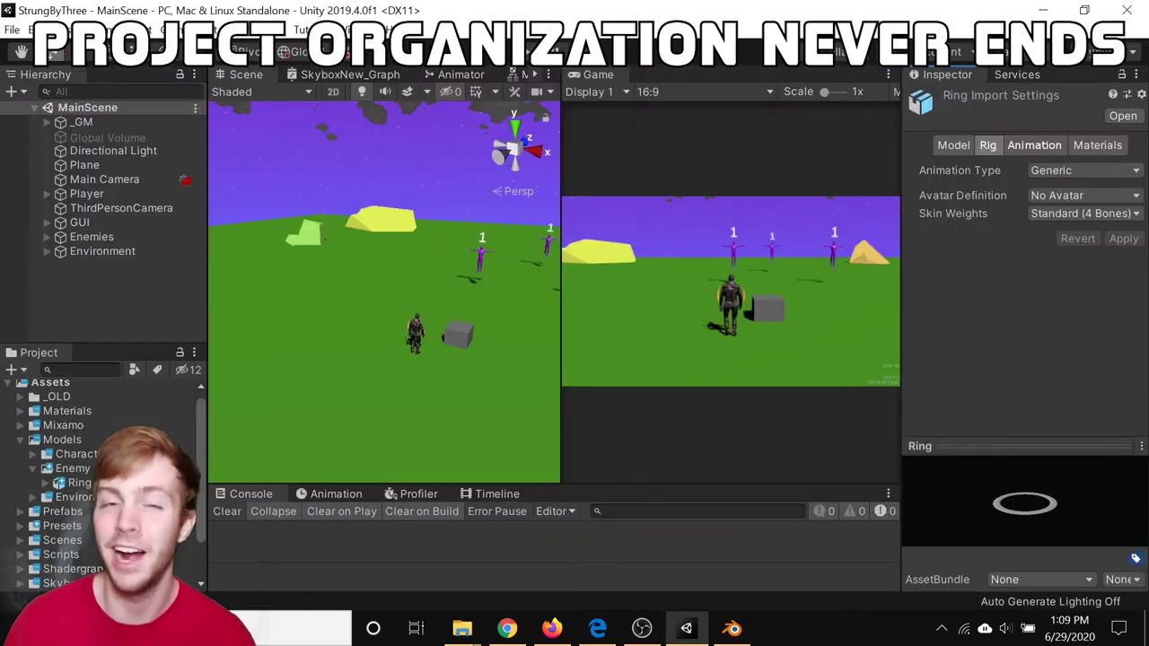
Step: In Unity, open the Enemy prefab and replace its missing Ring with the newly exported Ring model
{"action": "left_click", "coordinate": [99, 252]}
{"action": "left_click", "coordinate": [199, 251]}
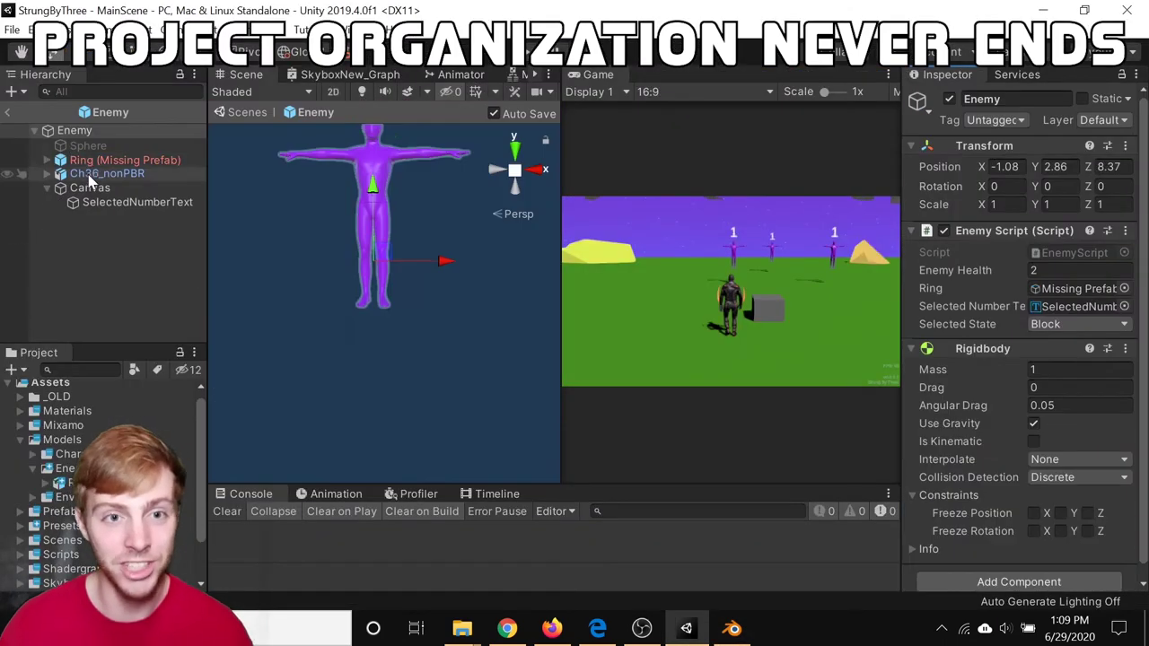
{"action": "left_click", "coordinate": [92, 162]}
{"action": "key", "text": "Delete"}
{"action": "left_click_drag", "start_coordinate": [74, 483], "coordinate": [77, 159]}
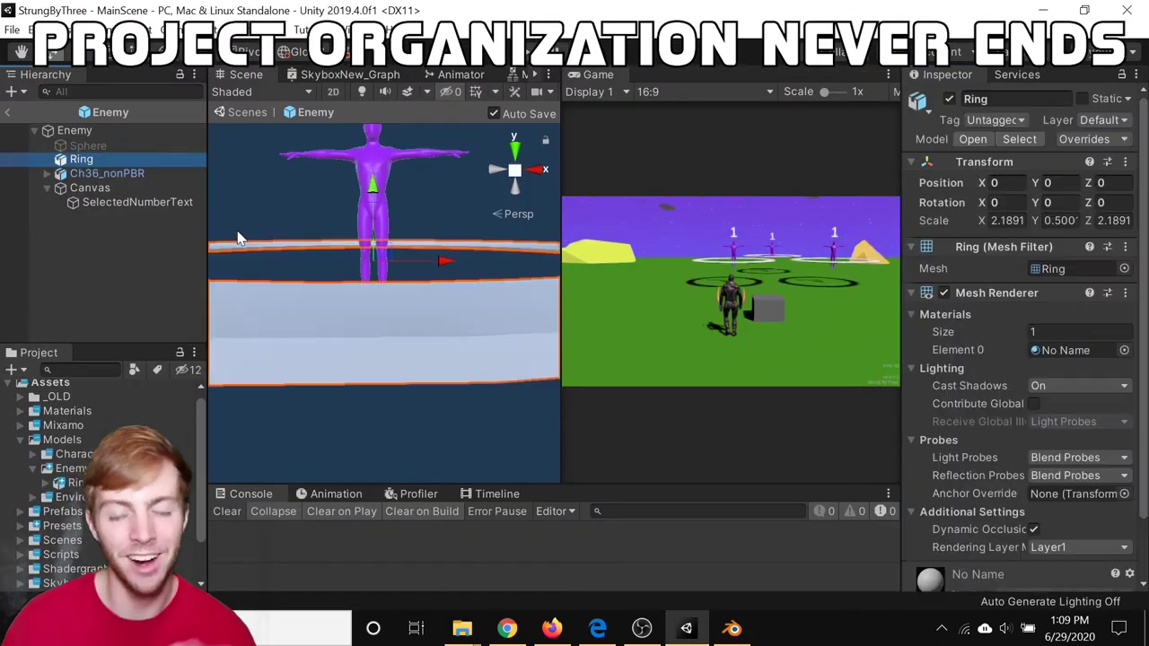
Step: Assign the new Ring to the Ring field of the Enemy Script, and return to the main scene
{"action": "scroll", "coordinate": [359, 269], "scroll_direction": "down", "scroll_amount": 4}
{"action": "right_click_drag", "start_coordinate": [359, 233], "coordinate": [272, 259]}
{"action": "left_click", "coordinate": [75, 131]}
{"action": "left_click_drag", "start_coordinate": [82, 160], "coordinate": [601, 226]}
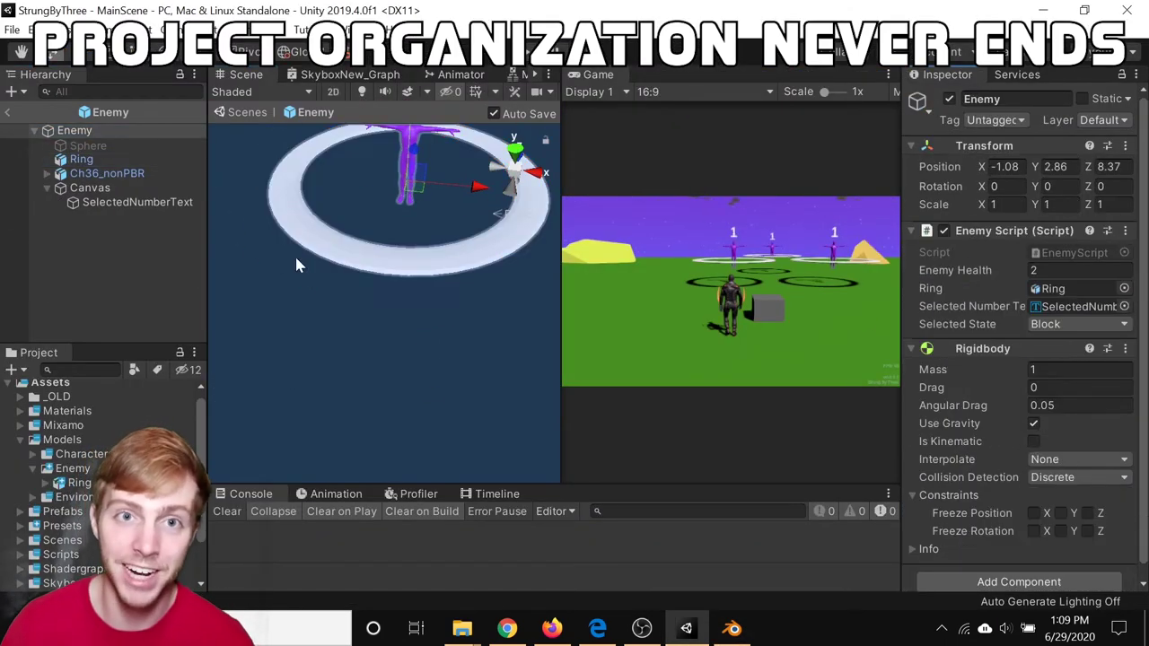
{"action": "left_click", "coordinate": [7, 112]}
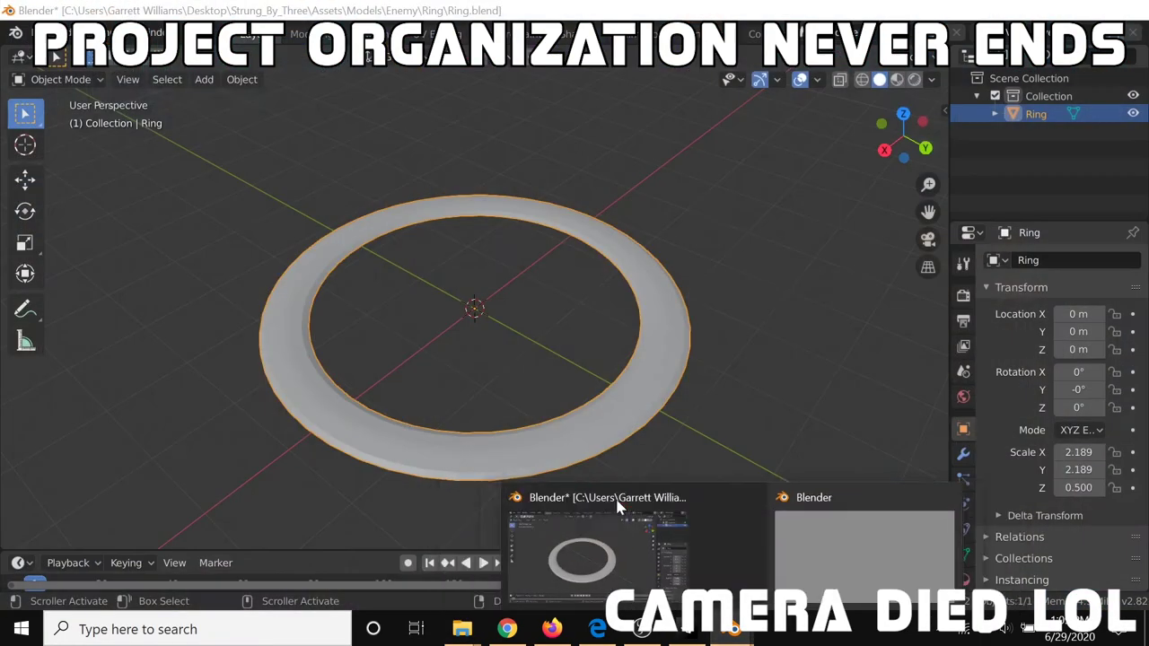
Step: Switch to the World file in Blender and inspect the tiered, coloured world model
{"action": "left_click", "coordinate": [834, 538]}
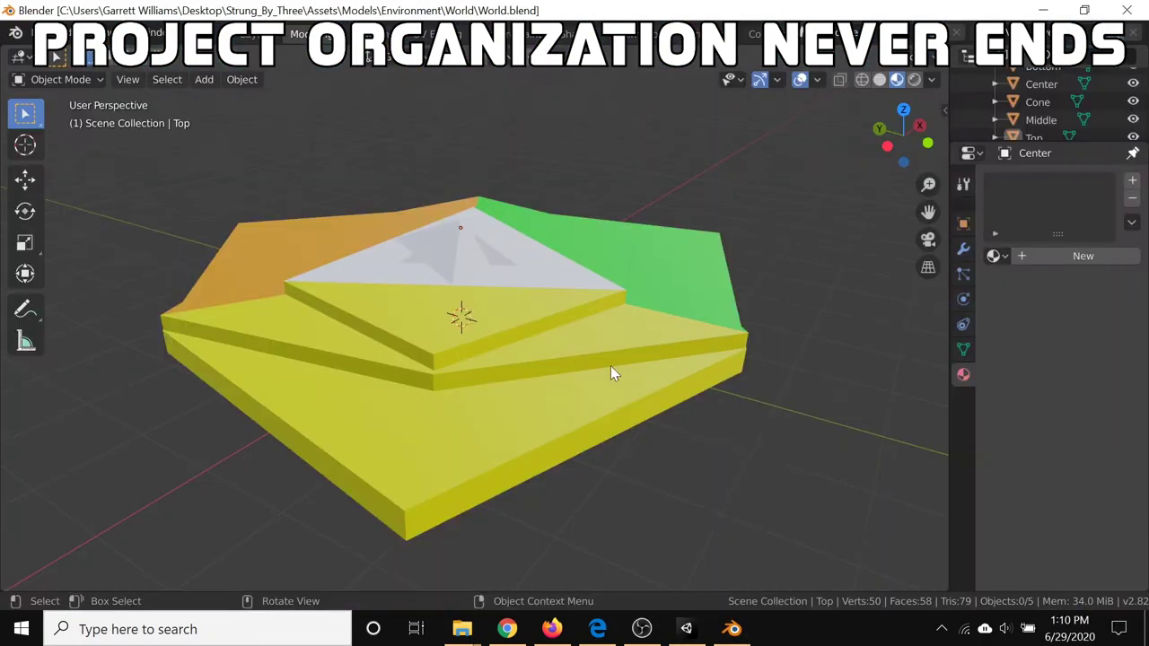
{"action": "scroll", "coordinate": [610, 366], "scroll_direction": "down", "scroll_amount": 3}
{"action": "middle_click_drag", "start_coordinate": [611, 365], "coordinate": [600, 324]}
{"action": "scroll", "coordinate": [599, 324], "scroll_direction": "up", "scroll_amount": 5}
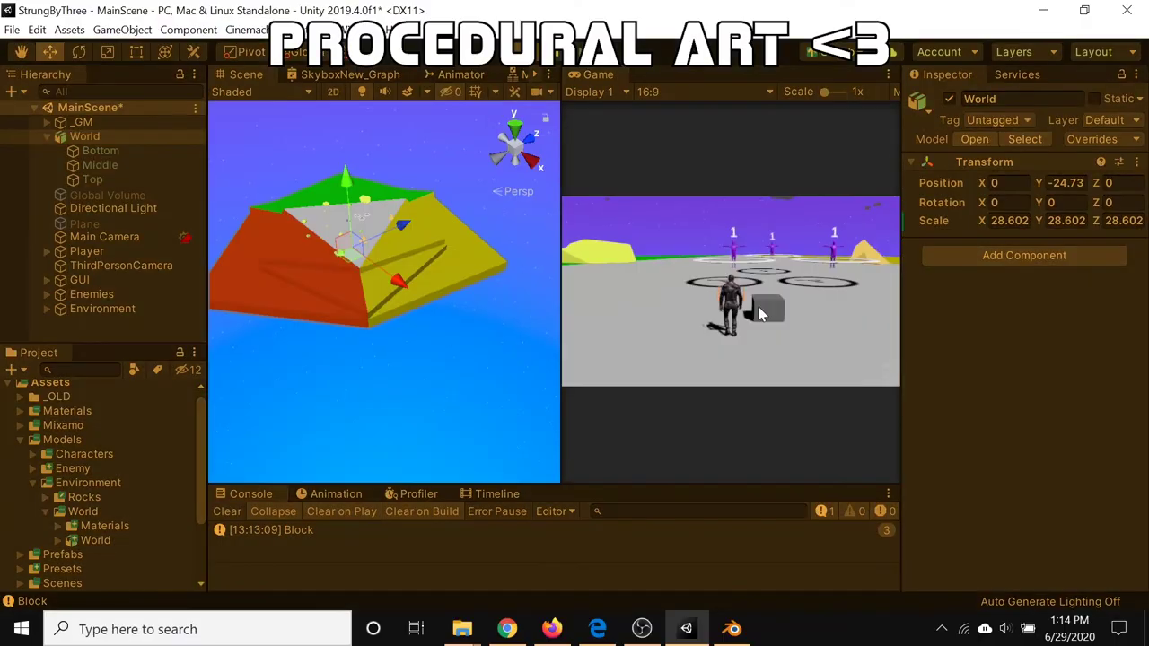
Step: Walk the player forward across the imported world in Unity's play mode, and stop the play test
{"action": "key", "text": "w"}
{"action": "key", "text": "ctrl+p"}
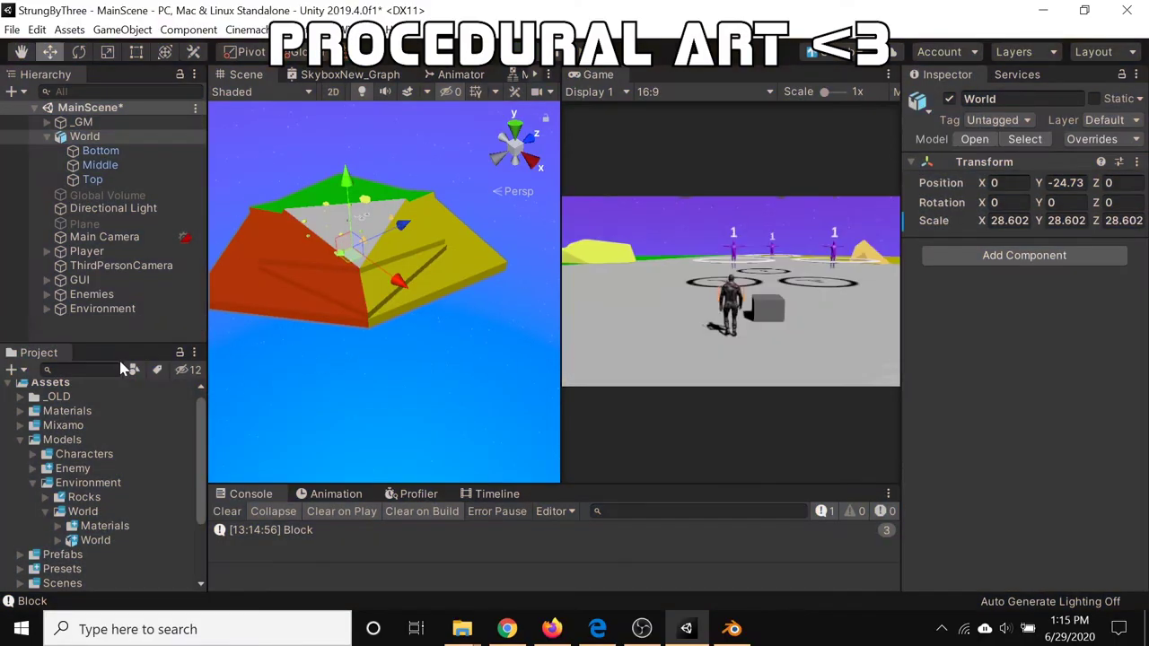
Step: Adjust the base colour of the world's Side1 material and check the base colour of Side2
{"action": "double_click", "coordinate": [67, 527]}
{"action": "left_click", "coordinate": [107, 555]}
{"action": "left_click", "coordinate": [1038, 279]}
{"action": "left_click_drag", "start_coordinate": [819, 181], "coordinate": [809, 150]}
{"action": "left_click", "coordinate": [864, 70]}
{"action": "left_click", "coordinate": [108, 569]}
{"action": "left_click", "coordinate": [1038, 279]}
{"action": "left_click", "coordinate": [865, 70]}
Step: Change the base colour of the world's Side3 material to a brighter orange
{"action": "left_click", "coordinate": [108, 583]}
{"action": "left_click", "coordinate": [1039, 279]}
{"action": "left_click_drag", "start_coordinate": [851, 195], "coordinate": [844, 179]}
{"action": "left_click", "coordinate": [865, 70]}
{"action": "key", "text": "ctrl+s"}
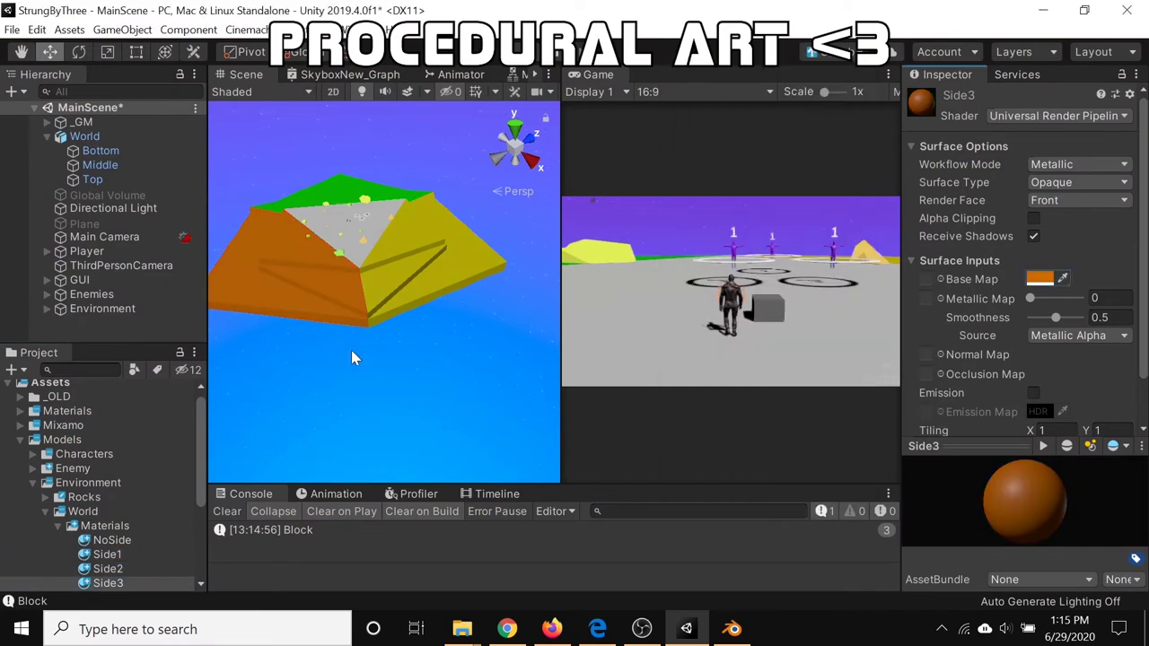
Step: Move the World object below Plane in the scene hierarchy
{"action": "scroll", "coordinate": [388, 394], "scroll_direction": "up", "scroll_amount": 6}
{"action": "scroll", "coordinate": [455, 443], "scroll_direction": "down", "scroll_amount": 6}
{"action": "scroll", "coordinate": [455, 444], "scroll_direction": "up", "scroll_amount": 4}
{"action": "left_click_drag", "start_coordinate": [84, 137], "coordinate": [95, 230]}
{"action": "scroll", "coordinate": [358, 183], "scroll_direction": "up", "scroll_amount": 4}
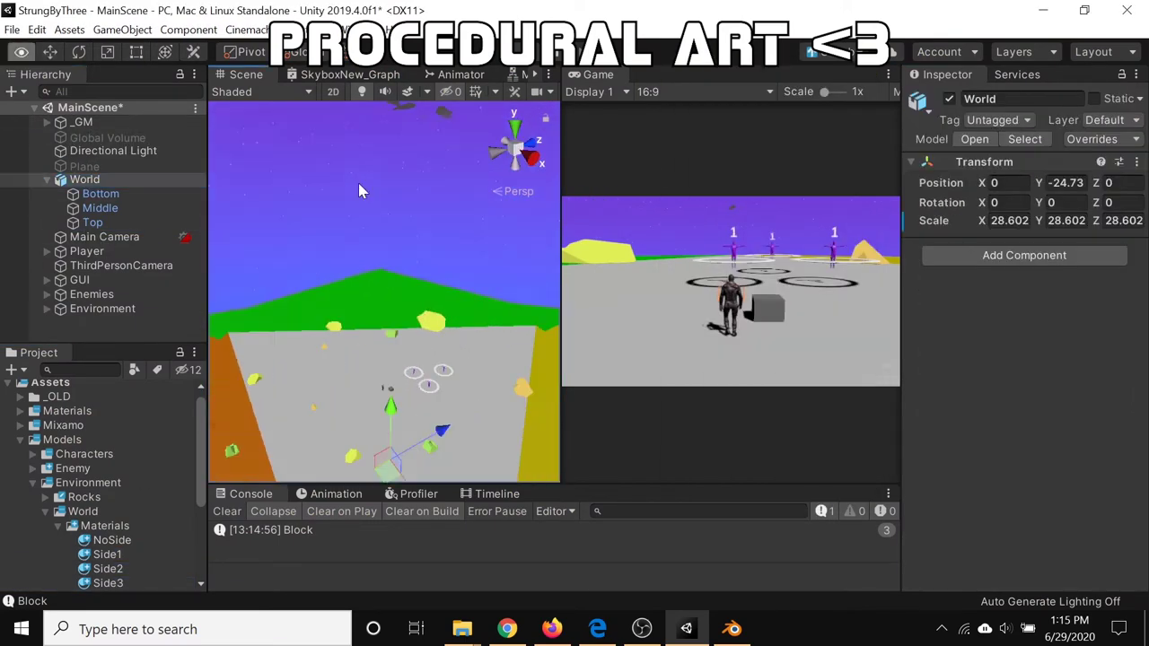
Step: Deactivate the Cube object inside Environment
{"action": "middle_click_drag", "start_coordinate": [426, 445], "coordinate": [363, 412]}
{"action": "right_click_drag", "start_coordinate": [362, 412], "coordinate": [386, 386]}
{"action": "middle_click_drag", "start_coordinate": [386, 386], "coordinate": [382, 395]}
{"action": "scroll", "coordinate": [382, 395], "scroll_direction": "up", "scroll_amount": 4}
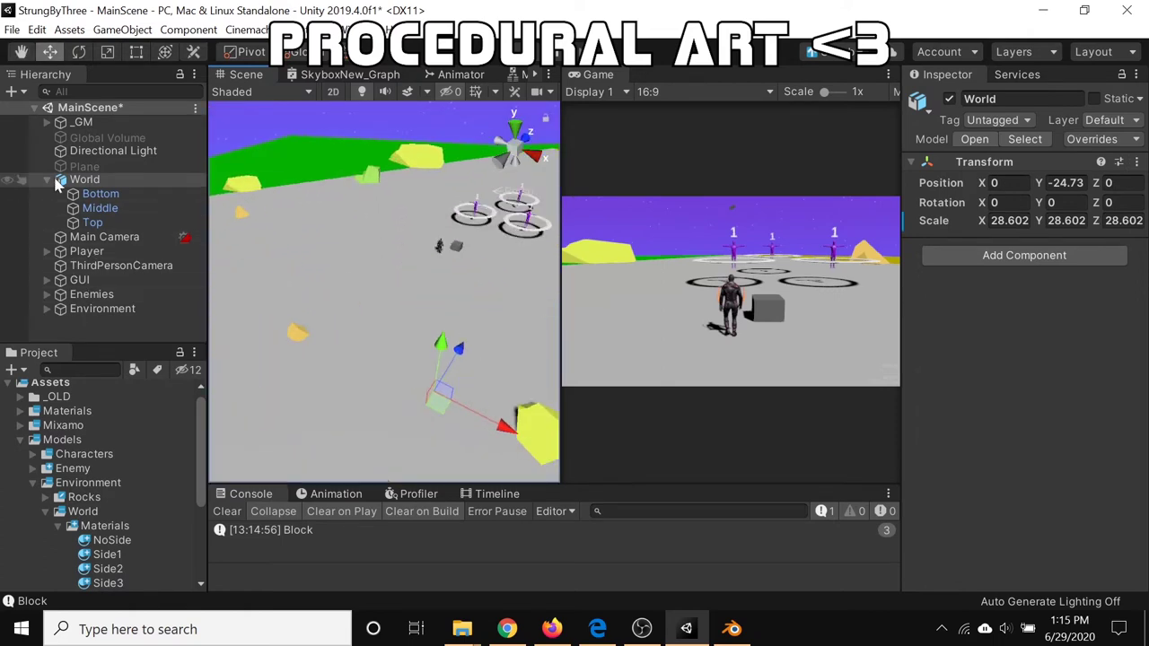
{"action": "left_click", "coordinate": [96, 280]}
{"action": "left_click", "coordinate": [950, 98]}
Step: Make World a child of the Environment object and save the scene
{"action": "left_click_drag", "start_coordinate": [77, 182], "coordinate": [97, 273]}
{"action": "right_click_drag", "start_coordinate": [405, 199], "coordinate": [428, 164]}
{"action": "left_click", "coordinate": [428, 165]}
{"action": "key", "text": "ctrl+s"}
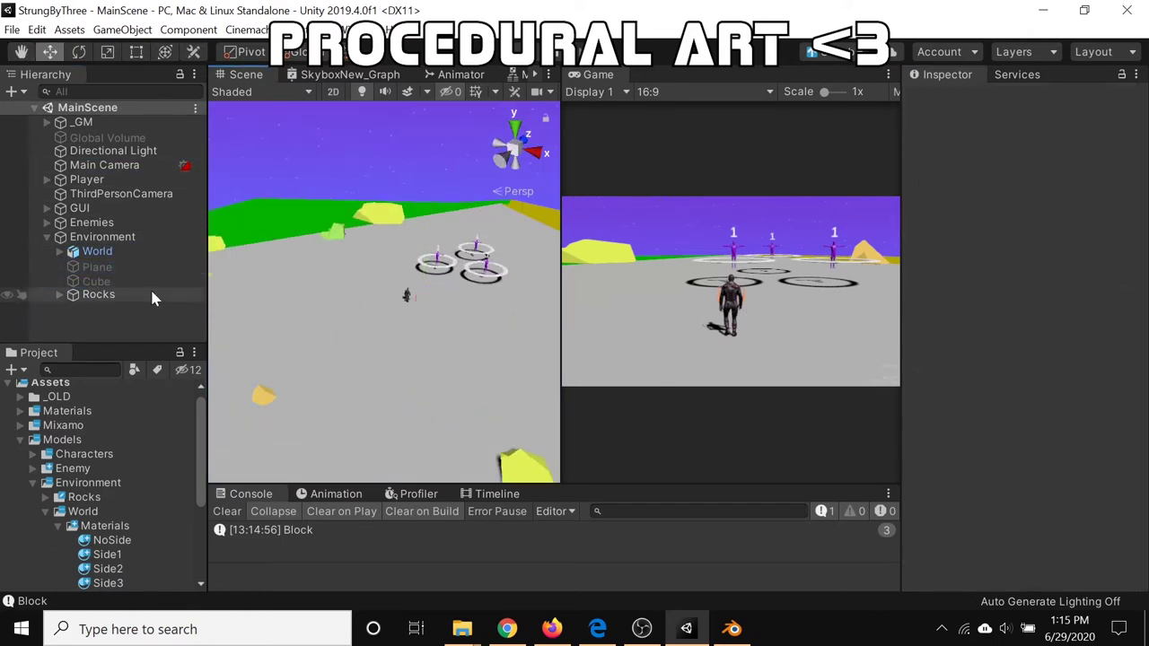
Step: Try a mid-grey base colour, hex 7B7B7B, on the world's NoSide material
{"action": "left_click", "coordinate": [20, 440]}
{"action": "right_click_drag", "start_coordinate": [442, 372], "coordinate": [417, 392]}
{"action": "left_click", "coordinate": [336, 330]}
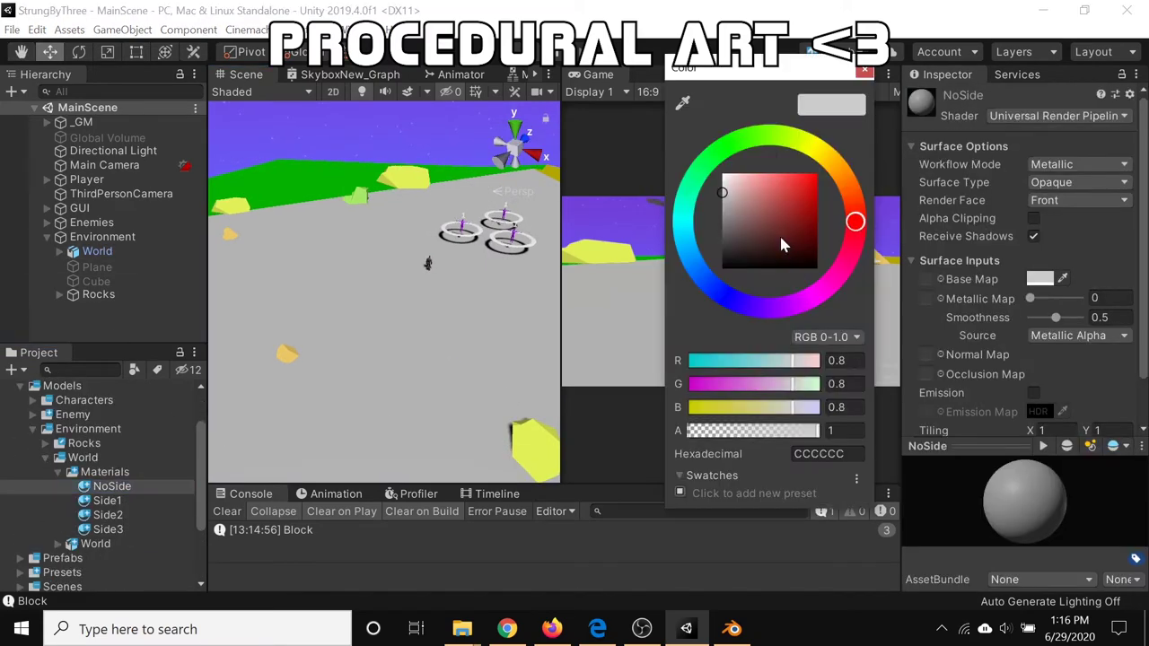
{"action": "left_click_drag", "start_coordinate": [779, 233], "coordinate": [718, 251]}
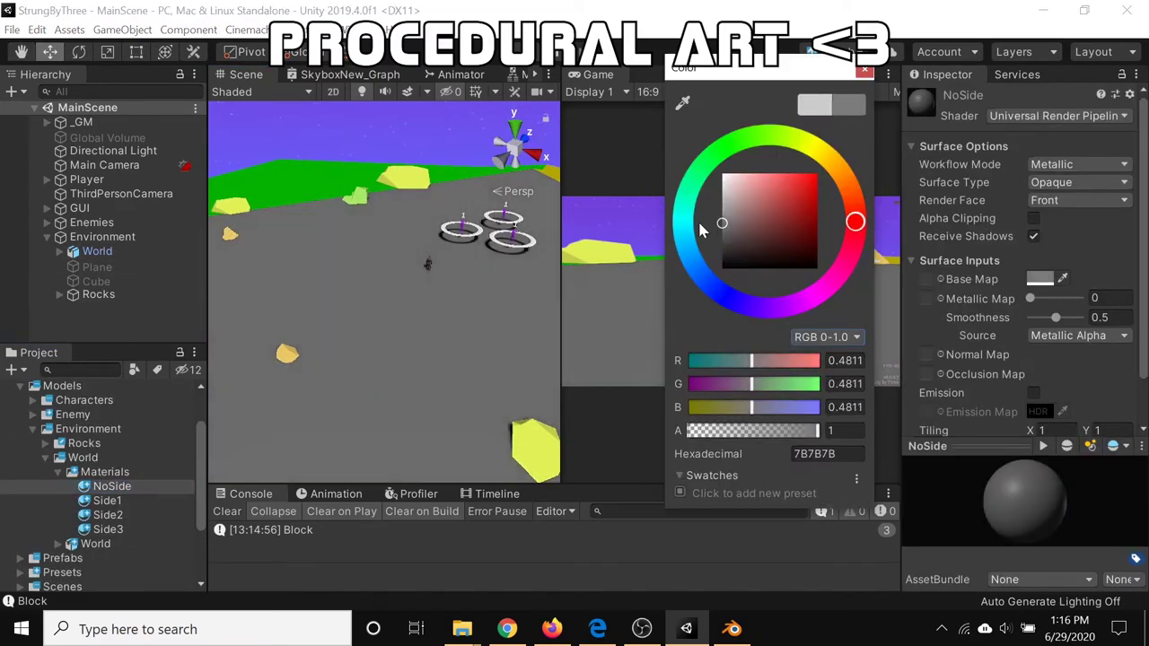
{"action": "left_click", "coordinate": [760, 349]}
Step: Change the NoSide material's base colour to dark green, and collapse the Models folder
{"action": "left_click", "coordinate": [1040, 279]}
{"action": "left_click", "coordinate": [767, 308]}
{"action": "left_click_drag", "start_coordinate": [794, 193], "coordinate": [850, 151]}
{"action": "left_click", "coordinate": [691, 257]}
{"action": "left_click_drag", "start_coordinate": [690, 255], "coordinate": [686, 245]}
{"action": "left_click_drag", "start_coordinate": [805, 210], "coordinate": [773, 218]}
{"action": "left_click", "coordinate": [862, 70]}
{"action": "left_click", "coordinate": [1039, 278]}
{"action": "left_click", "coordinate": [710, 161]}
{"action": "left_click", "coordinate": [865, 72]}
{"action": "right_click_drag", "start_coordinate": [359, 399], "coordinate": [364, 343]}
{"action": "scroll", "coordinate": [31, 433], "scroll_direction": "up", "scroll_amount": 1}
{"action": "left_click", "coordinate": [19, 448]}
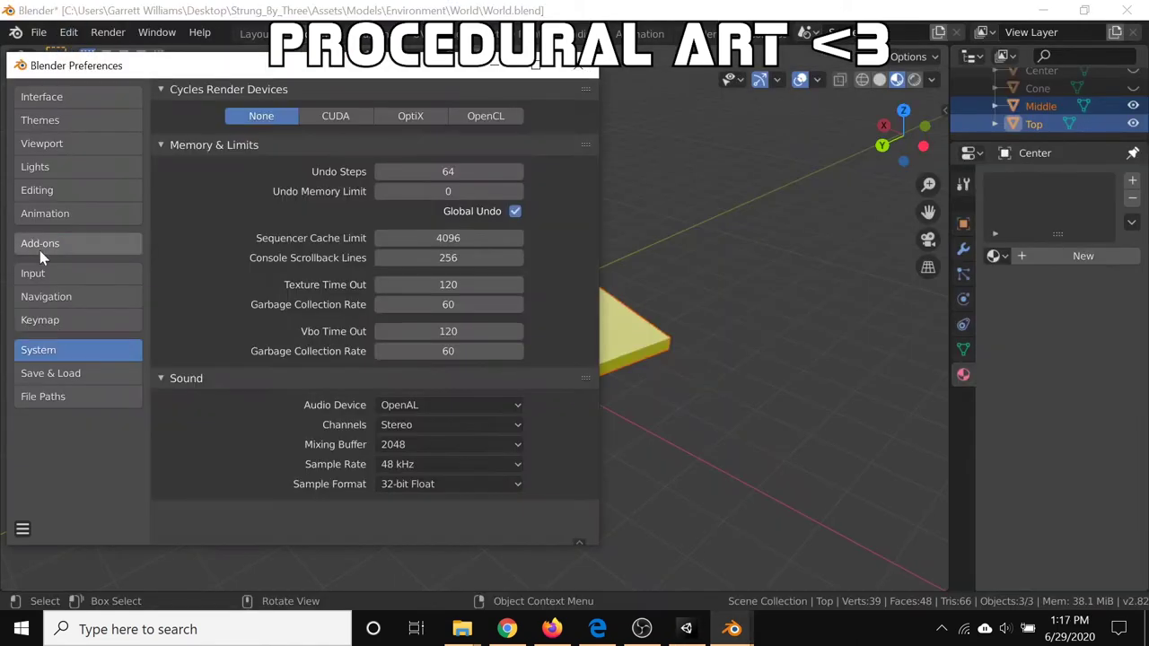
Step: Search Blender's add-ons for "uni" and "nu" across the support categories, and close the preferences
{"action": "left_click", "coordinate": [40, 251]}
{"action": "left_click", "coordinate": [521, 116]}
{"action": "type", "text": "uni"}
{"action": "key", "text": "BackSpace"}
{"action": "key", "text": "BackSpace"}
{"action": "key", "text": "BackSpace"}
{"action": "left_click", "coordinate": [369, 94]}
{"action": "left_click", "coordinate": [292, 95], "text": "shift"}
{"action": "left_click", "coordinate": [521, 116]}
{"action": "type", "text": "nu"}
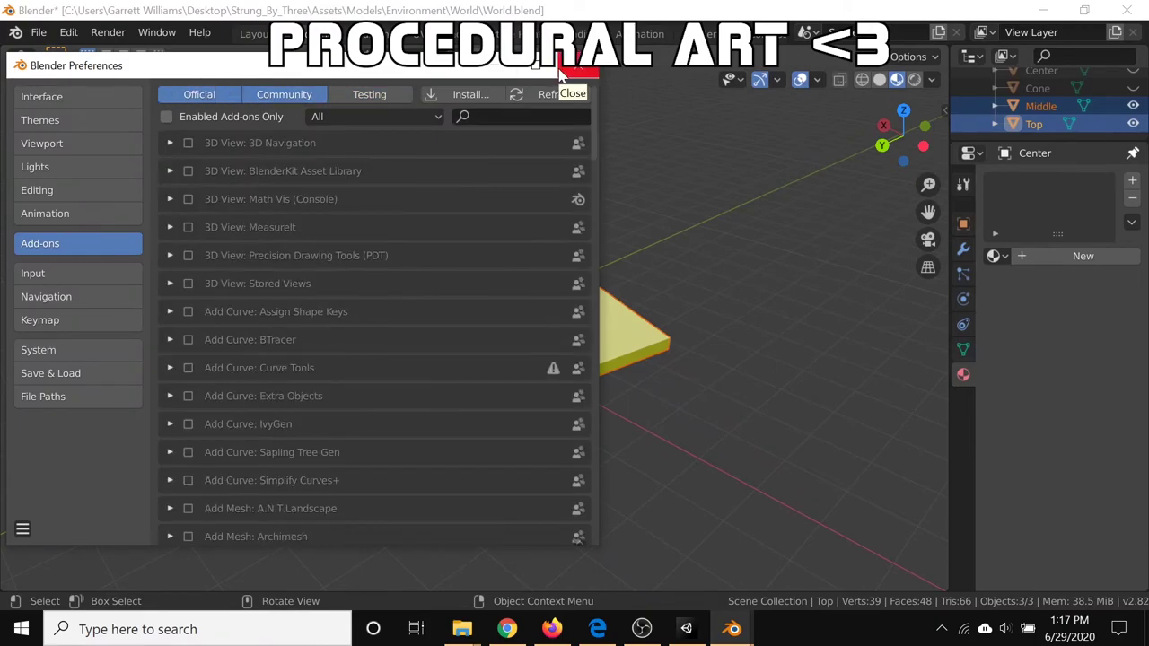
{"action": "left_click", "coordinate": [560, 74]}
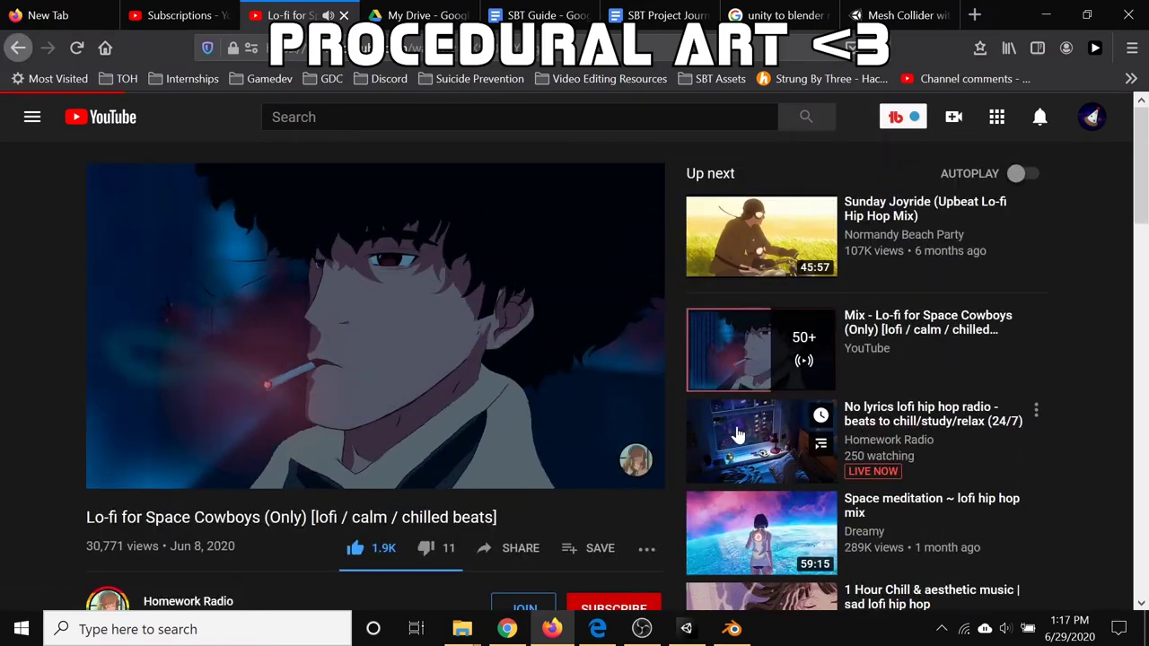
Step: Switch to YouTube, play the "No lyrics lofi hip hop radio" livestream and skip its advertisement
{"action": "left_click", "coordinate": [736, 435]}
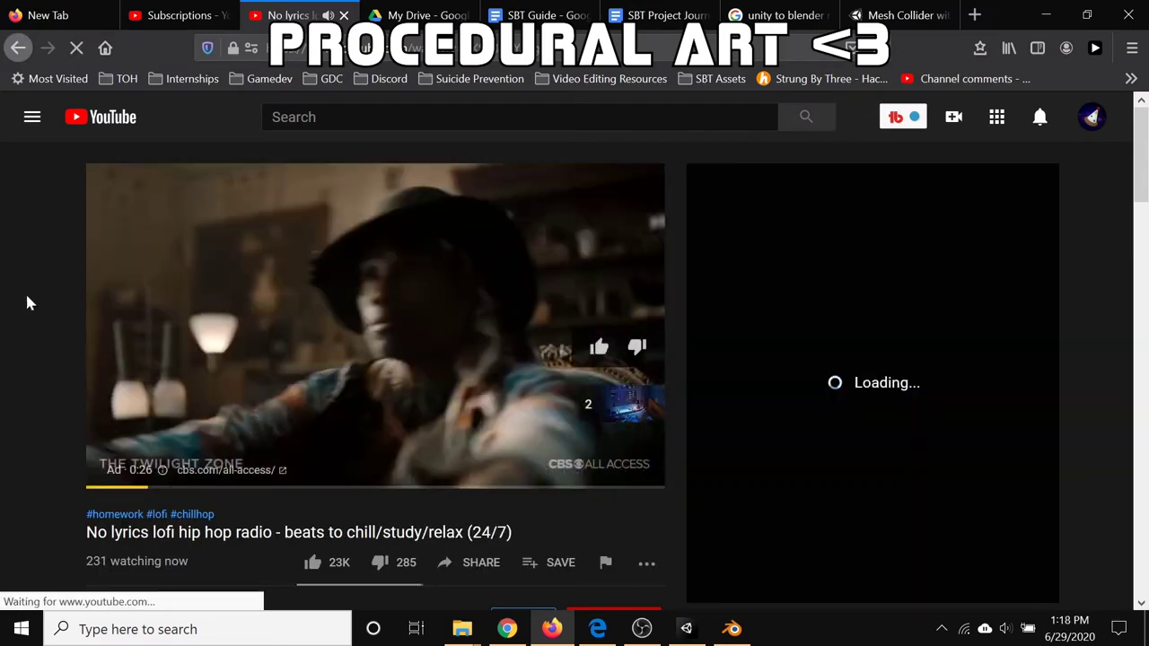
{"action": "left_click", "coordinate": [629, 418]}
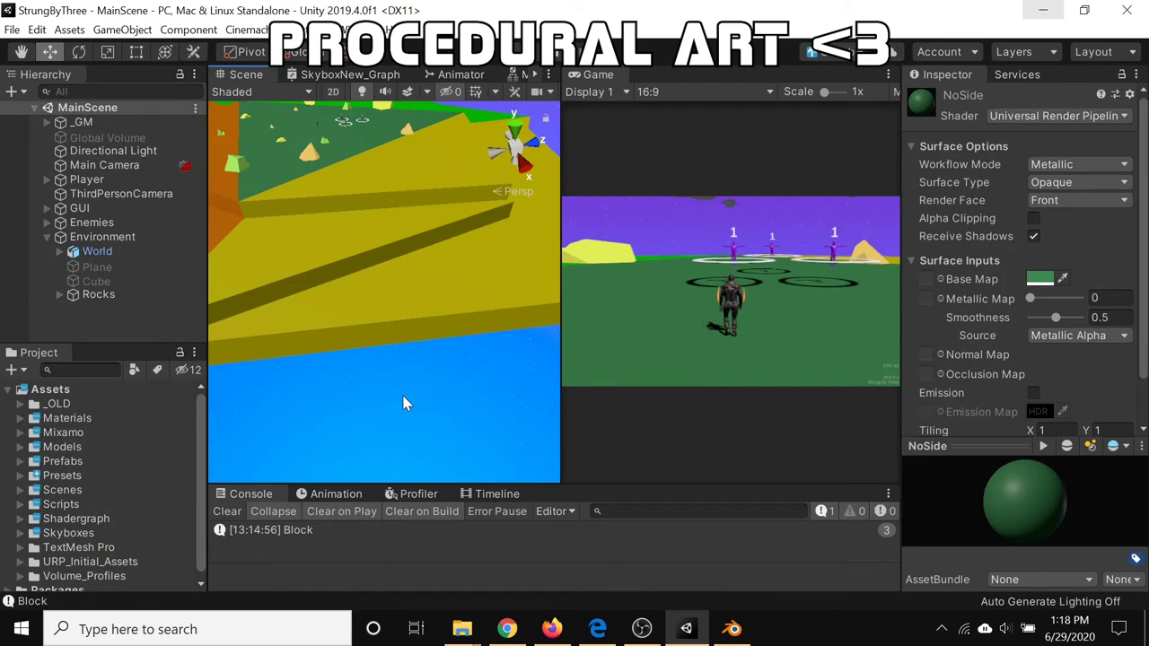
Step: Return to the World file in Blender and add a second collection to the scene
{"action": "right_click_drag", "start_coordinate": [404, 401], "coordinate": [422, 449]}
{"action": "left_click", "coordinate": [732, 629]}
{"action": "left_click", "coordinate": [1032, 96]}
{"action": "right_click", "coordinate": [1023, 115]}
{"action": "left_click", "coordinate": [1023, 113]}
{"action": "double_click", "coordinate": [1041, 113]}
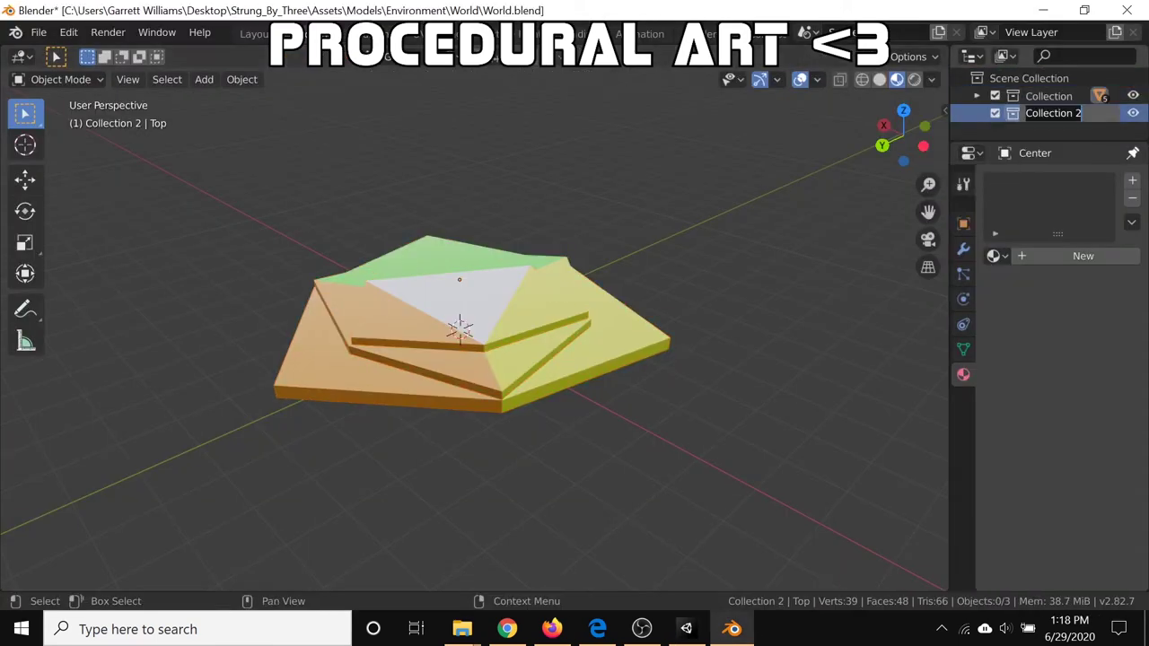
Step: Copy the Top object from the first collection into Collection 2, and hide the first collection
{"action": "left_click", "coordinate": [1132, 96]}
{"action": "left_click", "coordinate": [203, 81]}
{"action": "left_click", "coordinate": [977, 96]}
{"action": "left_click", "coordinate": [1133, 96]}
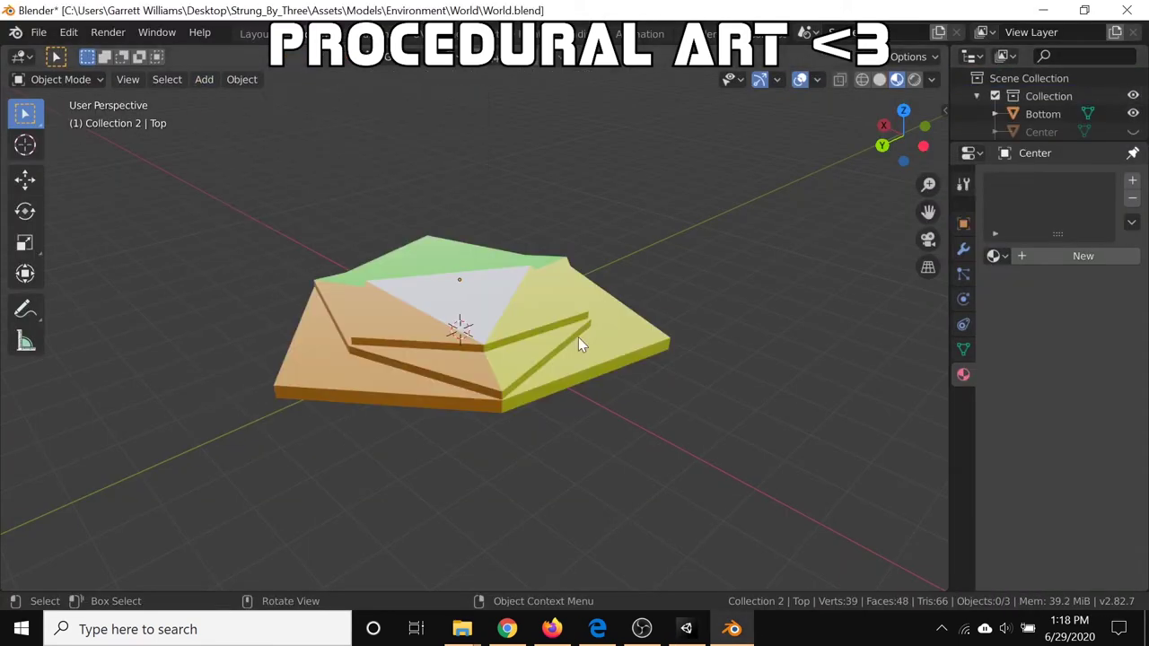
{"action": "mouse_move", "coordinate": [578, 337]}
{"action": "middle_mouse_down"}
{"action": "mouse_move", "coordinate": [575, 428]}
{"action": "mouse_move", "coordinate": [579, 337]}
{"action": "middle_mouse_up"}
{"action": "left_click", "coordinate": [977, 96]}
{"action": "key", "text": "ctrl+v"}
{"action": "left_click", "coordinate": [1133, 96]}
Step: Put the copied Top object into Edit Mode
{"action": "scroll", "coordinate": [539, 287], "scroll_direction": "up", "scroll_amount": 3}
{"action": "left_click", "coordinate": [61, 80]}
{"action": "left_click", "coordinate": [76, 117]}
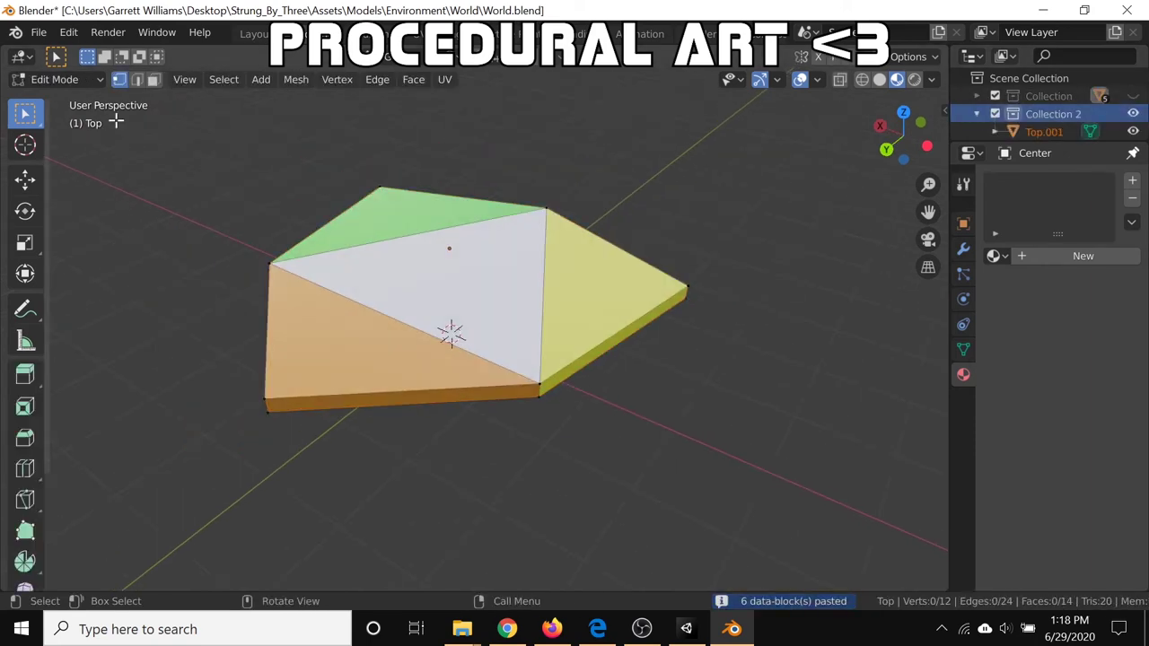
{"action": "middle_click_drag", "start_coordinate": [225, 341], "coordinate": [491, 440]}
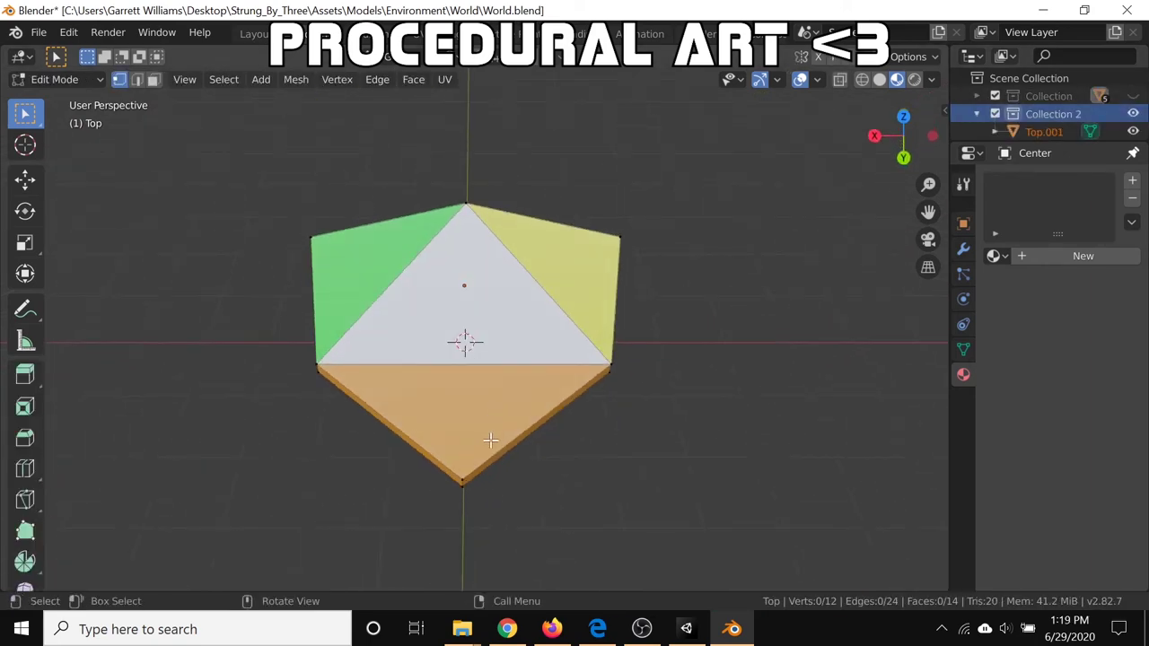
{"action": "middle_click_drag", "start_coordinate": [574, 495], "coordinate": [579, 308]}
{"action": "key", "text": "KP_3"}
{"action": "key", "text": "KP_7"}
{"action": "key", "text": "k"}
{"action": "key", "text": "Escape"}
{"action": "middle_click_drag", "start_coordinate": [557, 247], "coordinate": [493, 309]}
{"action": "key", "text": "KP_7"}
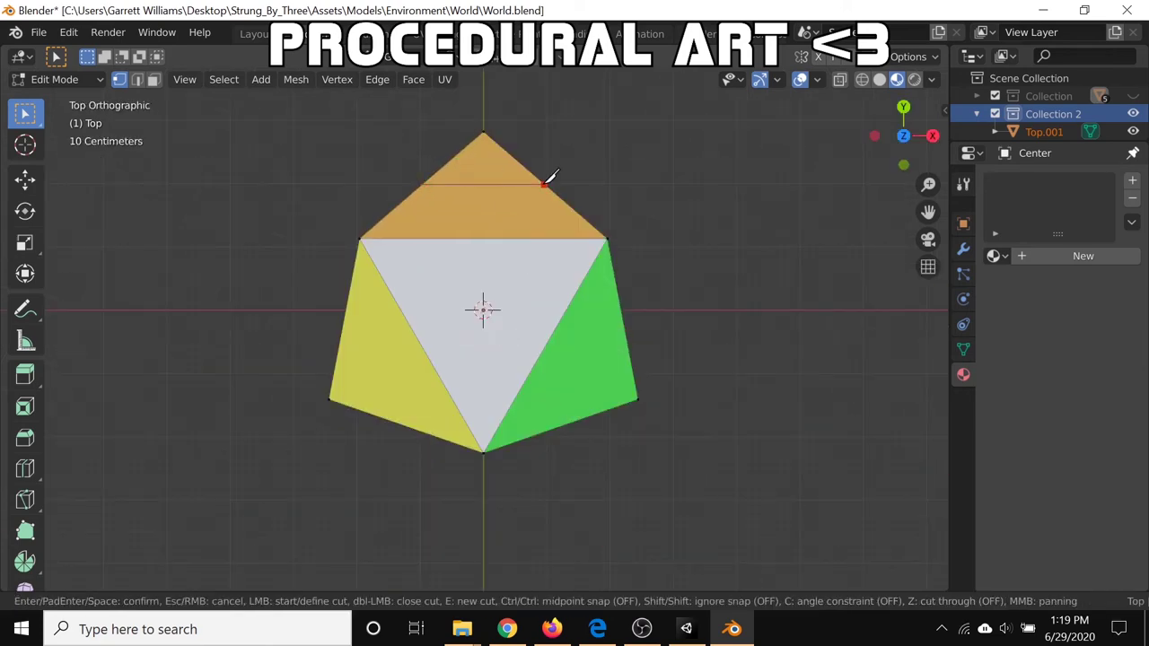
{"action": "scroll", "coordinate": [637, 261], "scroll_direction": "up", "scroll_amount": 6}
{"action": "middle_click_drag", "start_coordinate": [636, 261], "coordinate": [537, 243]}
{"action": "scroll", "coordinate": [359, 243], "scroll_direction": "down", "scroll_amount": 6}
{"action": "middle_click_drag", "start_coordinate": [332, 256], "coordinate": [432, 249]}
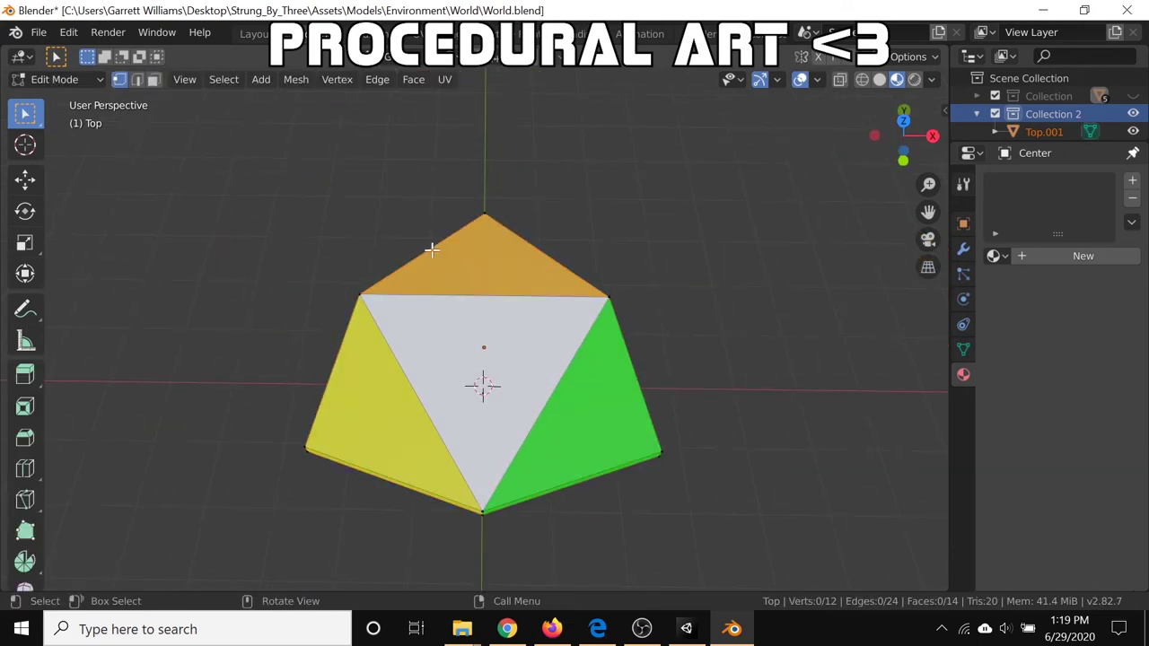
{"action": "left_click", "coordinate": [903, 128]}
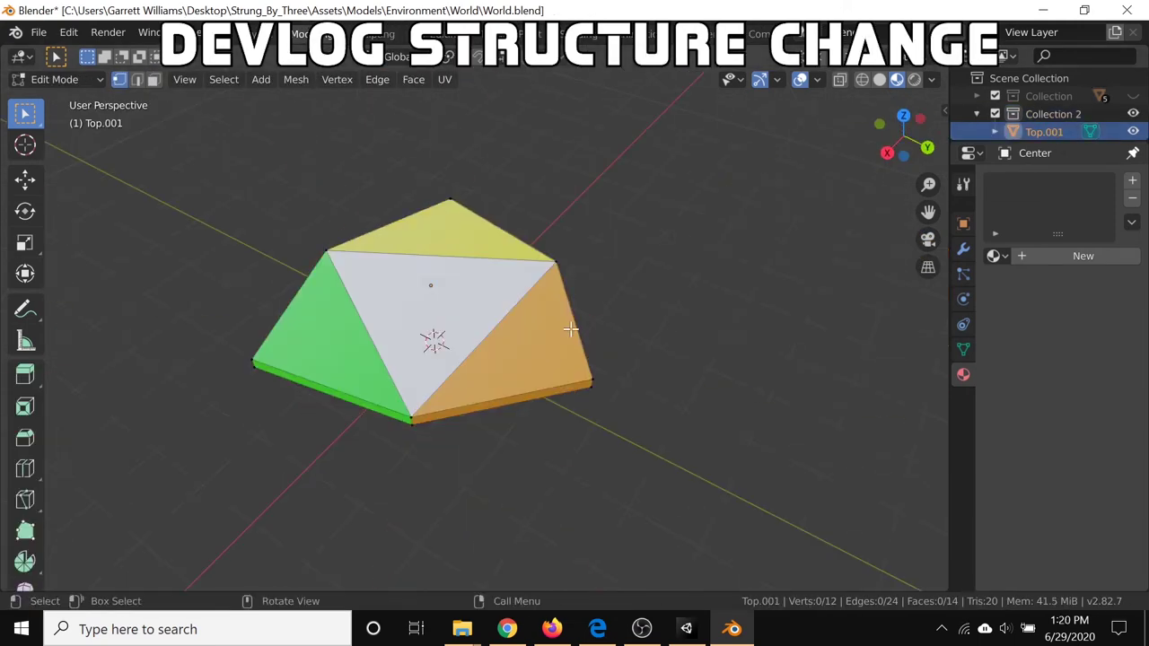
Step: Try a knife cut across the orange section of Top.001 in Edit Mode, and undo the cut
{"action": "key", "text": "Tab"}
{"action": "key", "text": "Tab"}
{"action": "scroll", "coordinate": [595, 328], "scroll_direction": "up", "scroll_amount": 5}
{"action": "key", "text": "k"}
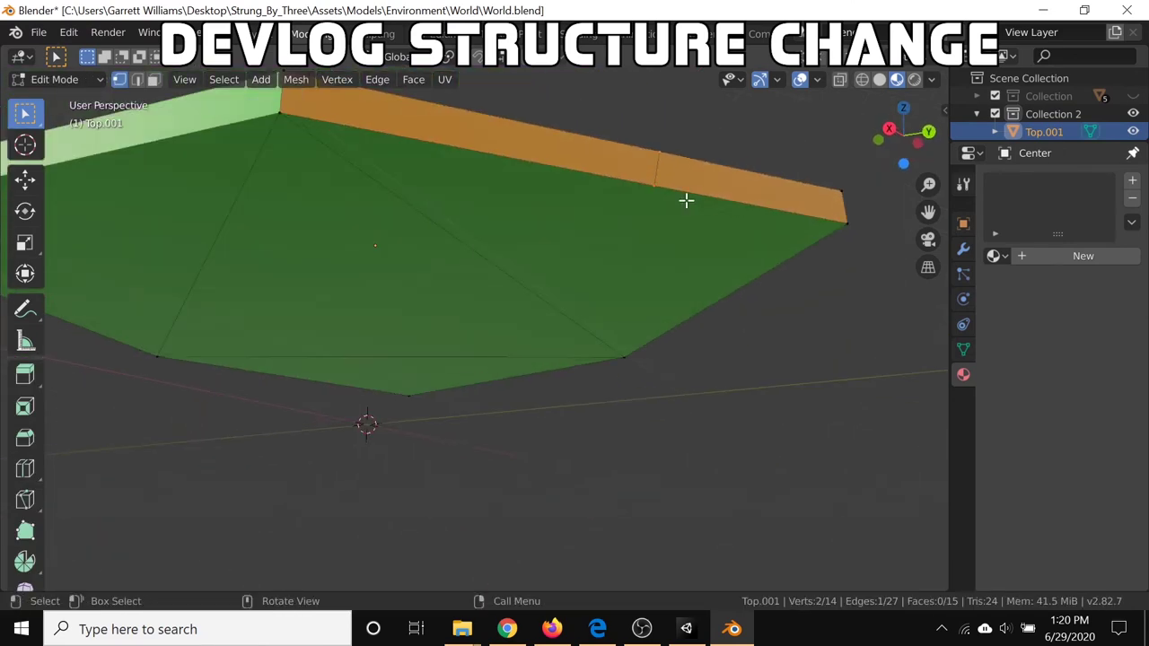
{"action": "key", "text": "ctrl+z"}
{"action": "middle_click_drag", "start_coordinate": [686, 200], "coordinate": [716, 324]}
{"action": "scroll", "coordinate": [657, 383], "scroll_direction": "down", "scroll_amount": 6}
{"action": "middle_click_drag", "start_coordinate": [657, 383], "coordinate": [764, 470]}
{"action": "left_click", "coordinate": [905, 132]}
{"action": "key", "text": "ctrl+z"}
Step: Knife-cut the orange triangle from side midpoint to side midpoint on the top, and add the matching cut on the underside
{"action": "key", "text": "k"}
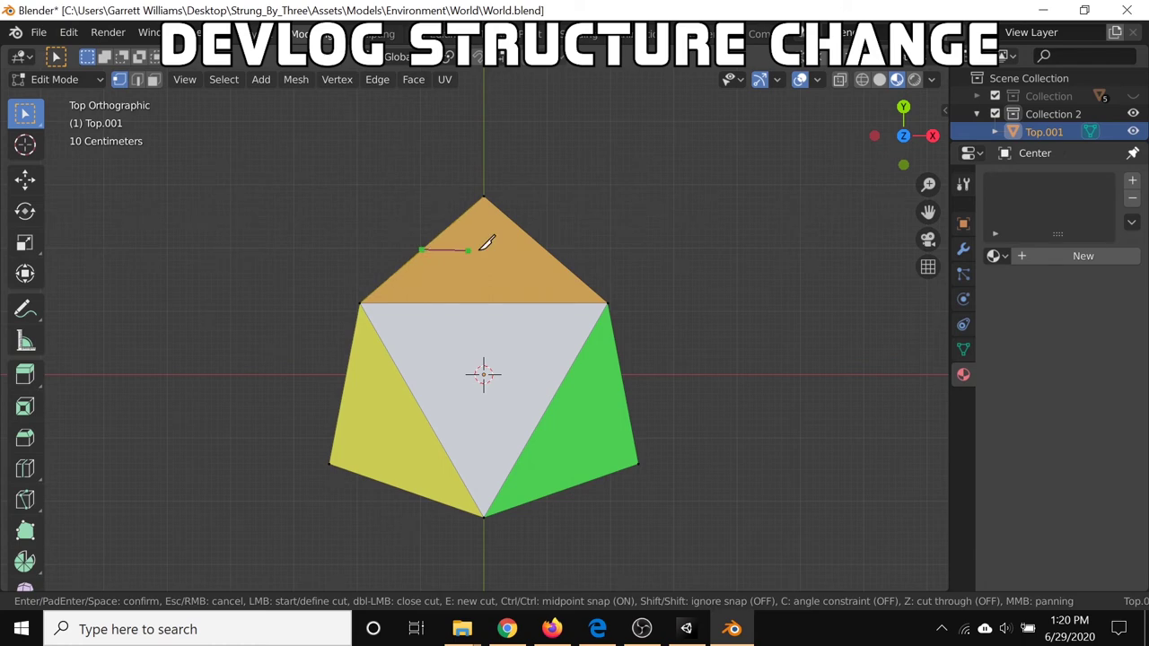
{"action": "middle_click_drag", "start_coordinate": [610, 310], "coordinate": [457, 235]}
{"action": "scroll", "coordinate": [683, 387], "scroll_direction": "up", "scroll_amount": 4}
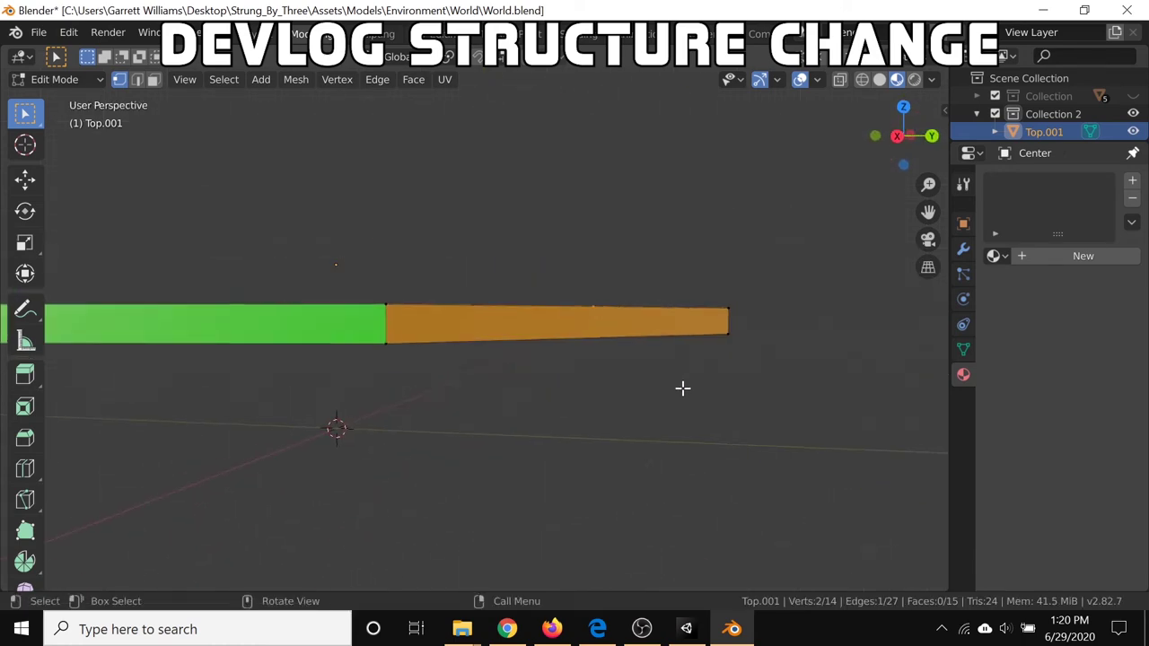
{"action": "middle_click_drag", "start_coordinate": [682, 387], "coordinate": [705, 323]}
{"action": "left_click", "coordinate": [904, 142]}
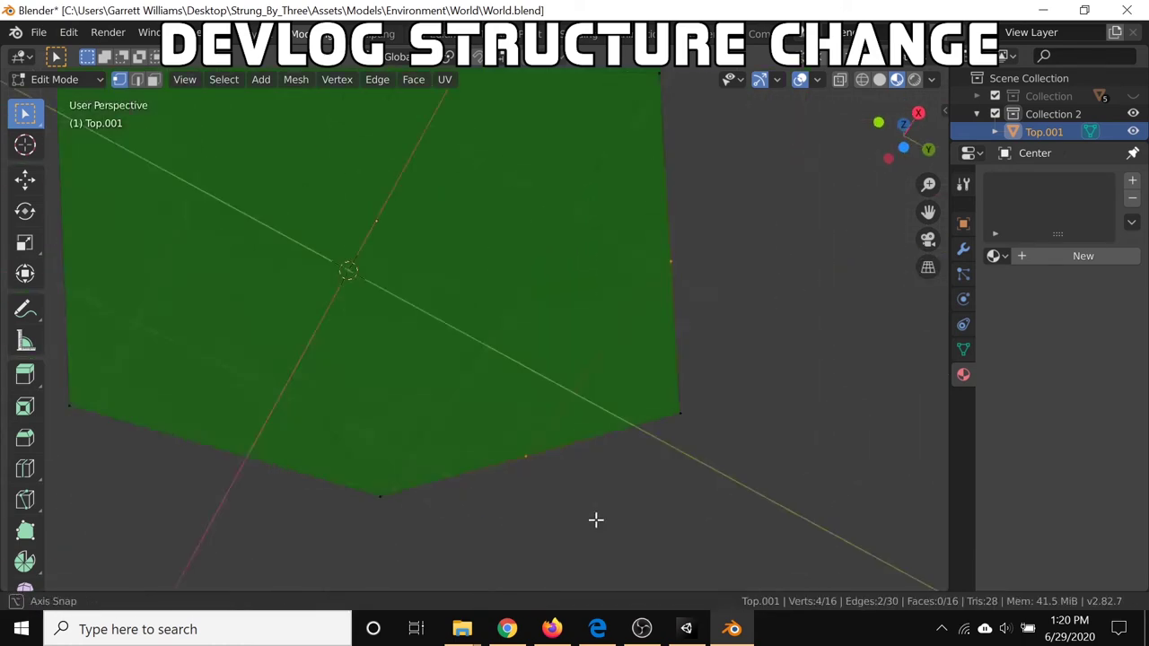
{"action": "middle_click_drag", "start_coordinate": [596, 520], "coordinate": [535, 89]}
Step: Connect the upper and lower ends of the cut with edges and delete the side faces around the orange section
{"action": "left_click", "coordinate": [543, 248], "text": "shift"}
{"action": "key", "text": "f"}
{"action": "middle_click_drag", "start_coordinate": [543, 248], "coordinate": [484, 316]}
{"action": "key", "text": "3"}
{"action": "left_click", "coordinate": [422, 346]}
{"action": "key", "text": "x"}
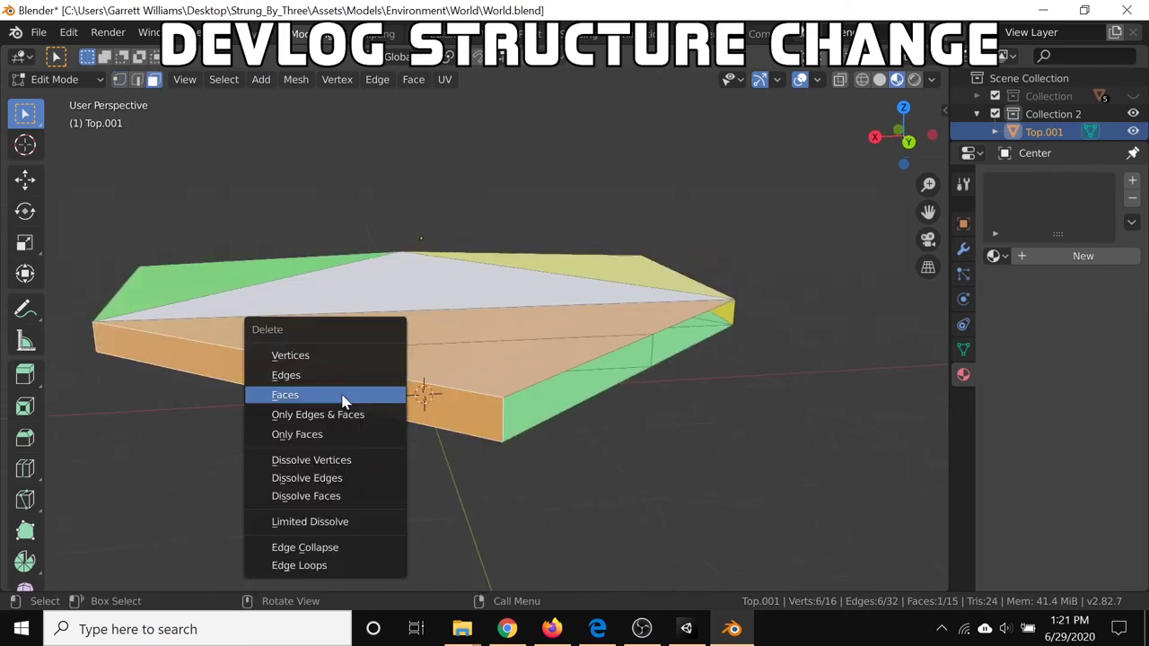
{"action": "left_click", "coordinate": [349, 398]}
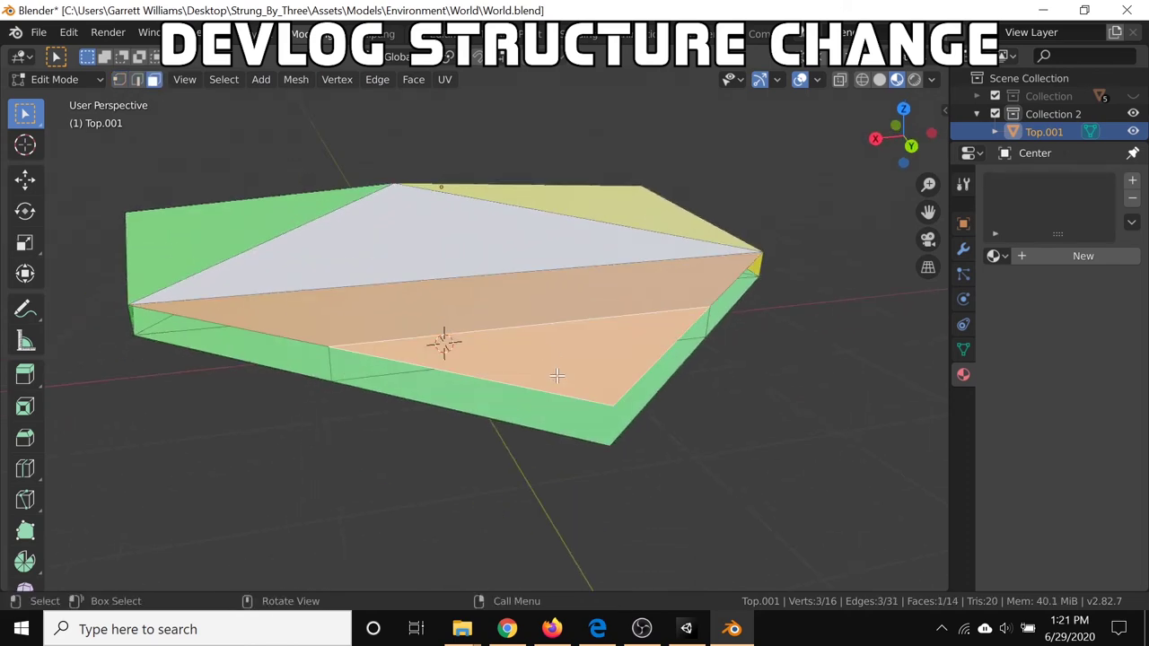
Step: Try deleting a face at the tip of the orange section, and undo the deletion
{"action": "left_click", "coordinate": [554, 411], "text": "shift"}
{"action": "key", "text": "x"}
{"action": "left_click", "coordinate": [559, 413]}
{"action": "middle_click_drag", "start_coordinate": [547, 386], "coordinate": [540, 435]}
{"action": "key", "text": "ctrl+z"}
Step: Fill the open sides of the orange section with new faces on both sides of the cut, and save the file
{"action": "scroll", "coordinate": [404, 314], "scroll_direction": "down", "scroll_amount": 3}
{"action": "middle_click_drag", "start_coordinate": [404, 314], "coordinate": [541, 367]}
{"action": "key", "text": "2"}
{"action": "scroll", "coordinate": [542, 367], "scroll_direction": "up", "scroll_amount": 2}
{"action": "key", "text": "f"}
{"action": "middle_click_drag", "start_coordinate": [449, 341], "coordinate": [754, 510]}
{"action": "key", "text": "f"}
{"action": "scroll", "coordinate": [619, 359], "scroll_direction": "down", "scroll_amount": 3}
{"action": "key", "text": "Tab"}
{"action": "key", "text": "ctrl+s"}
Step: Knife a second cut between the first cut and the grey triangle, on both the top and underside of the orange section
{"action": "key", "text": "Tab"}
{"action": "scroll", "coordinate": [745, 499], "scroll_direction": "down", "scroll_amount": 3}
{"action": "scroll", "coordinate": [557, 361], "scroll_direction": "up", "scroll_amount": 4}
{"action": "key", "text": "k"}
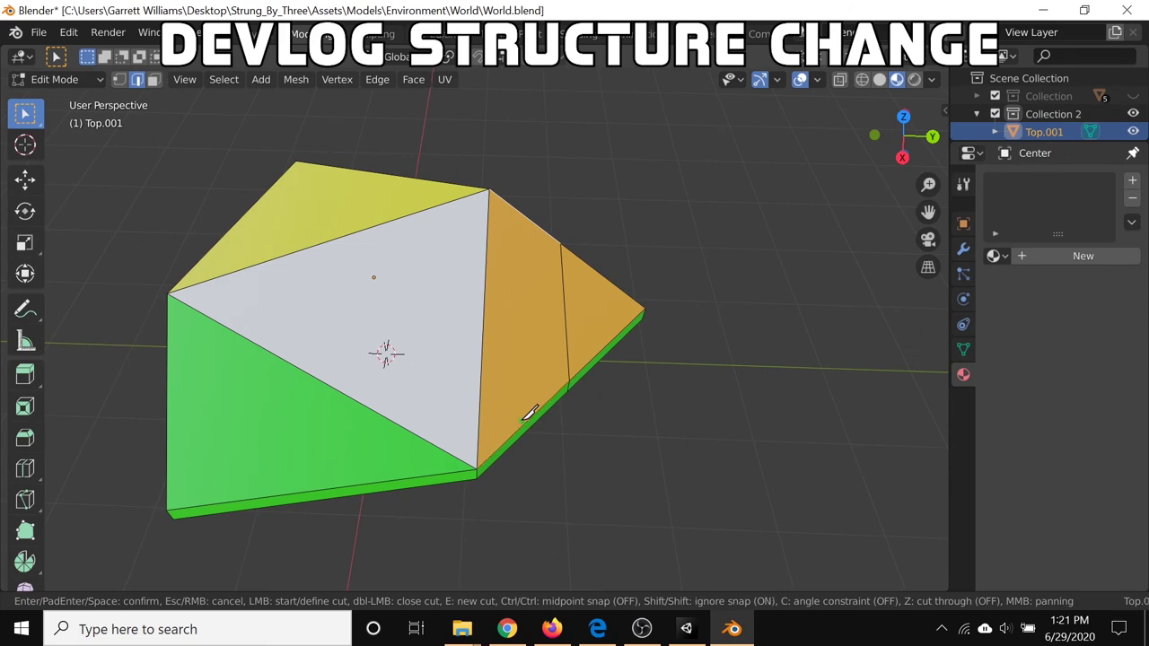
{"action": "key", "text": "Return"}
{"action": "middle_click_drag", "start_coordinate": [530, 208], "coordinate": [587, 363]}
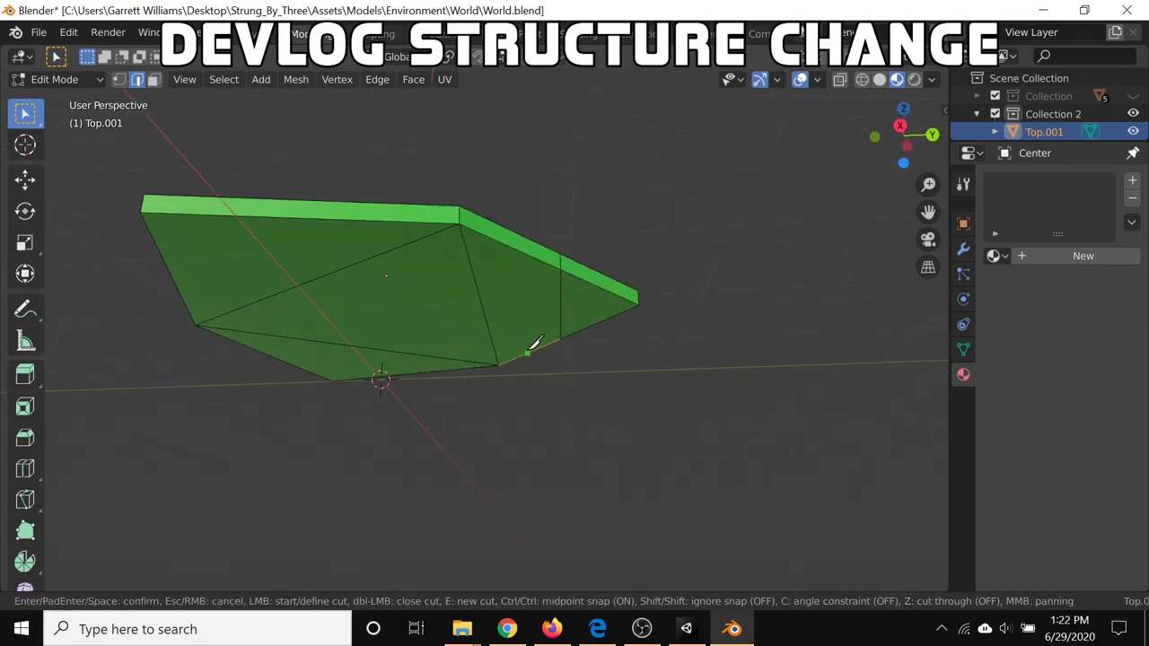
{"action": "middle_click_drag", "start_coordinate": [513, 242], "coordinate": [623, 392]}
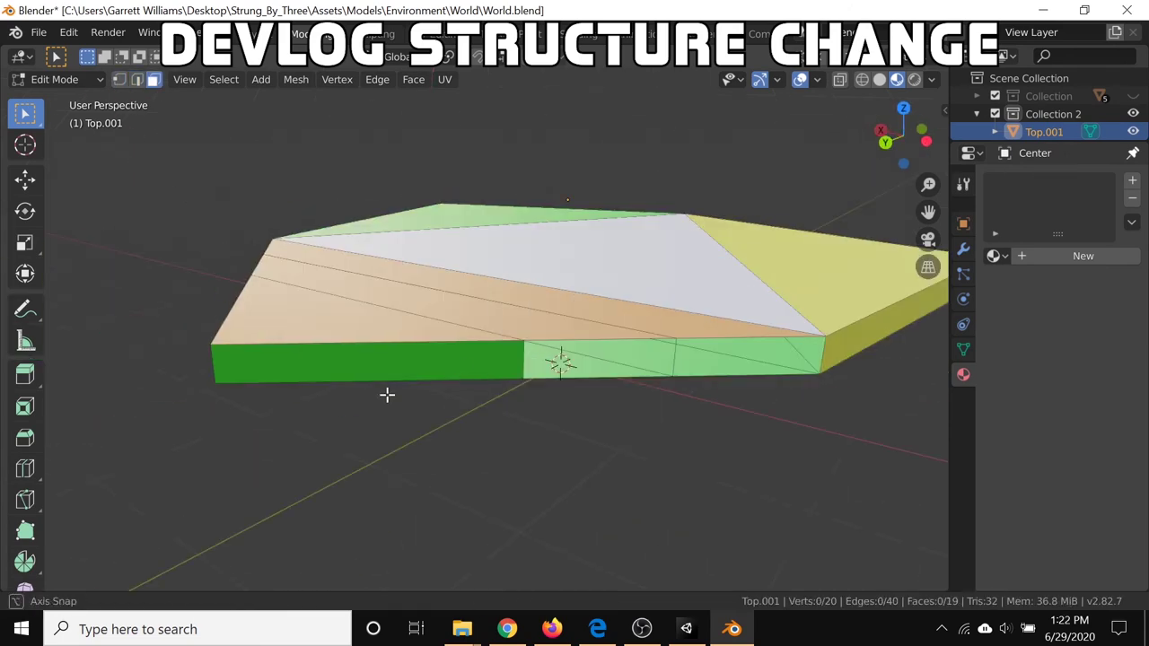
Step: Undo the last two operations and fill the open sides beside the second cut with new faces
{"action": "middle_click_drag", "start_coordinate": [461, 366], "coordinate": [579, 363]}
{"action": "key", "text": "ctrl+z"}
{"action": "key", "text": "ctrl+z"}
{"action": "middle_click_drag", "start_coordinate": [700, 395], "coordinate": [547, 386]}
{"action": "left_click", "coordinate": [674, 359], "text": "shift"}
{"action": "key", "text": "f"}
{"action": "middle_click_drag", "start_coordinate": [674, 358], "coordinate": [538, 476]}
{"action": "key", "text": "Tab"}
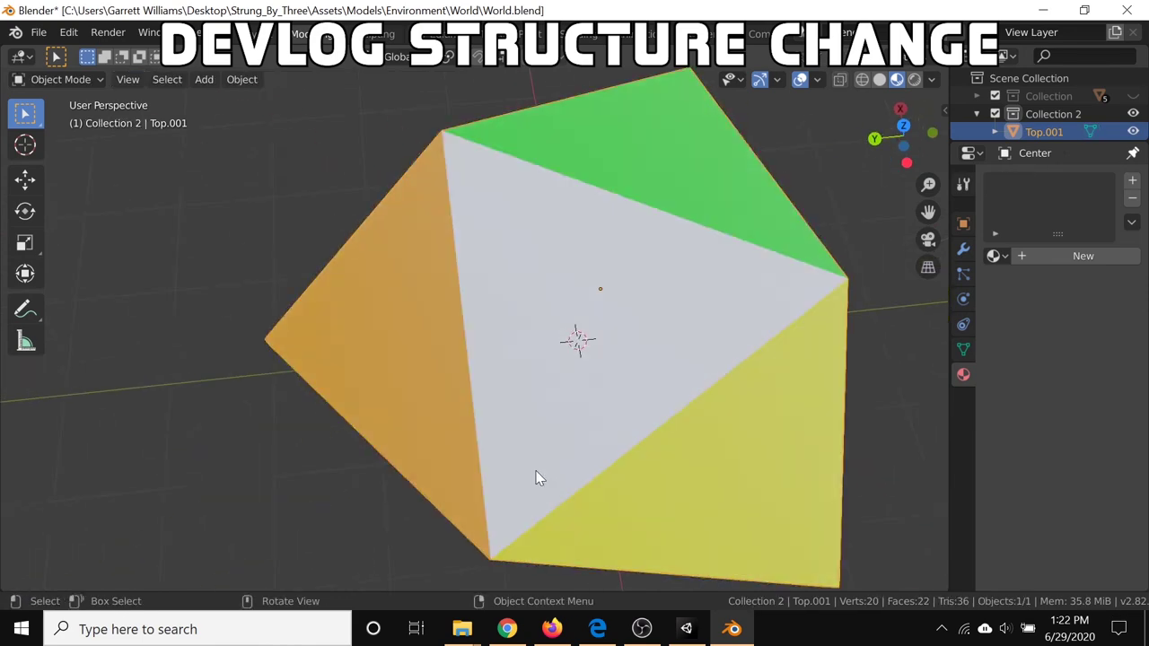
{"action": "scroll", "coordinate": [537, 471], "scroll_direction": "down", "scroll_amount": 1}
Step: Try moving the orange section's outer cut edges along the global Y axis, and try scaling them
{"action": "key", "text": "Tab"}
{"action": "middle_click_drag", "start_coordinate": [526, 430], "coordinate": [523, 408]}
{"action": "middle_click_drag", "start_coordinate": [386, 377], "coordinate": [425, 409]}
{"action": "key", "text": "g"}
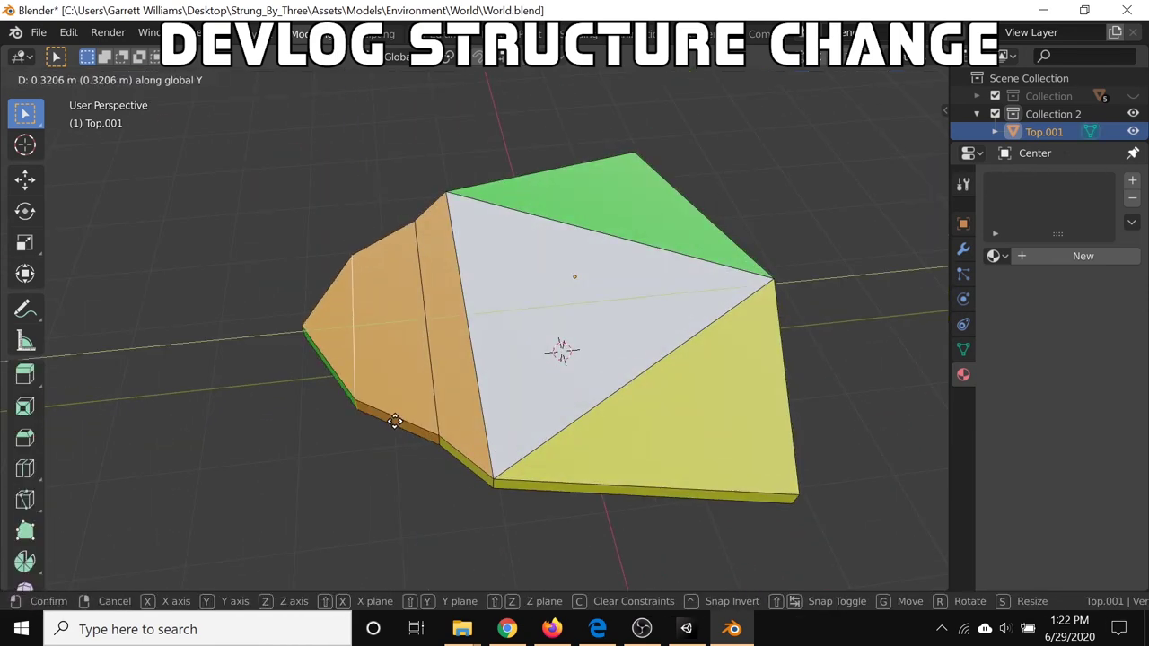
{"action": "left_click", "coordinate": [395, 422]}
{"action": "scroll", "coordinate": [413, 392], "scroll_direction": "up", "scroll_amount": 3}
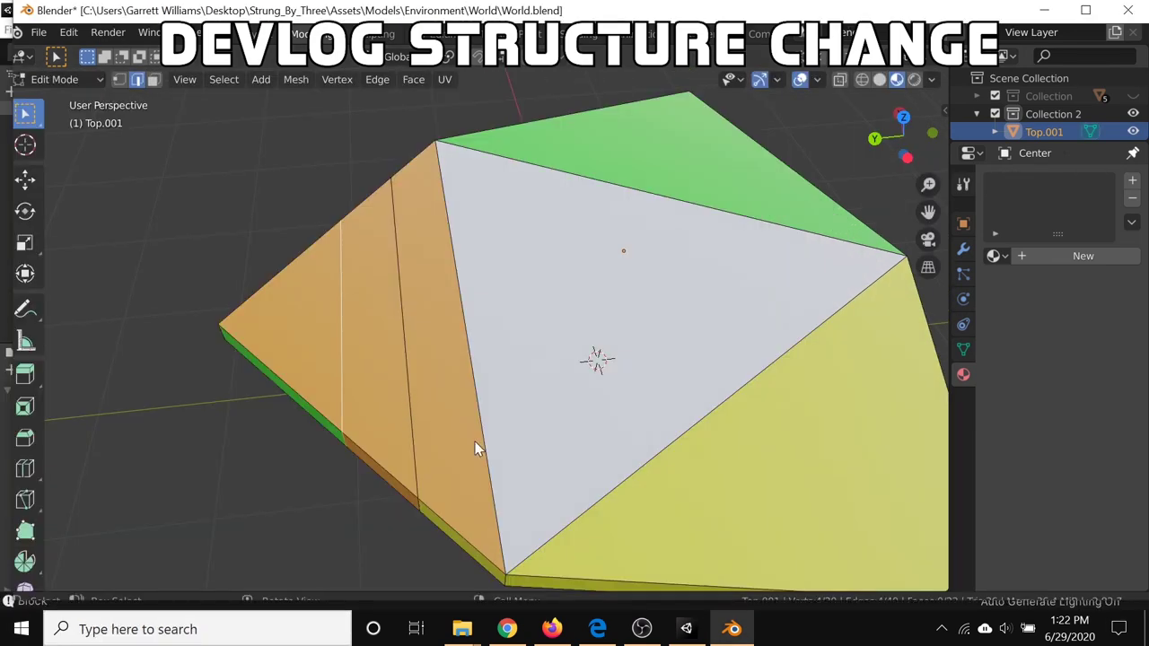
{"action": "key", "text": "g"}
{"action": "key", "text": "s"}
{"action": "right_click", "coordinate": [510, 479]}
Step: Knife a third cut between the side midpoints of the orange tip, on both the top and underside
{"action": "scroll", "coordinate": [510, 479], "scroll_direction": "down", "scroll_amount": 2}
{"action": "mouse_move", "coordinate": [510, 479]}
{"action": "middle_mouse_down"}
{"action": "mouse_move", "coordinate": [529, 542]}
{"action": "mouse_move", "coordinate": [505, 506]}
{"action": "mouse_move", "coordinate": [516, 499]}
{"action": "middle_mouse_up"}
{"action": "middle_click_drag", "start_coordinate": [516, 499], "coordinate": [542, 488], "text": "shift"}
{"action": "scroll", "coordinate": [530, 431], "scroll_direction": "up", "scroll_amount": 2}
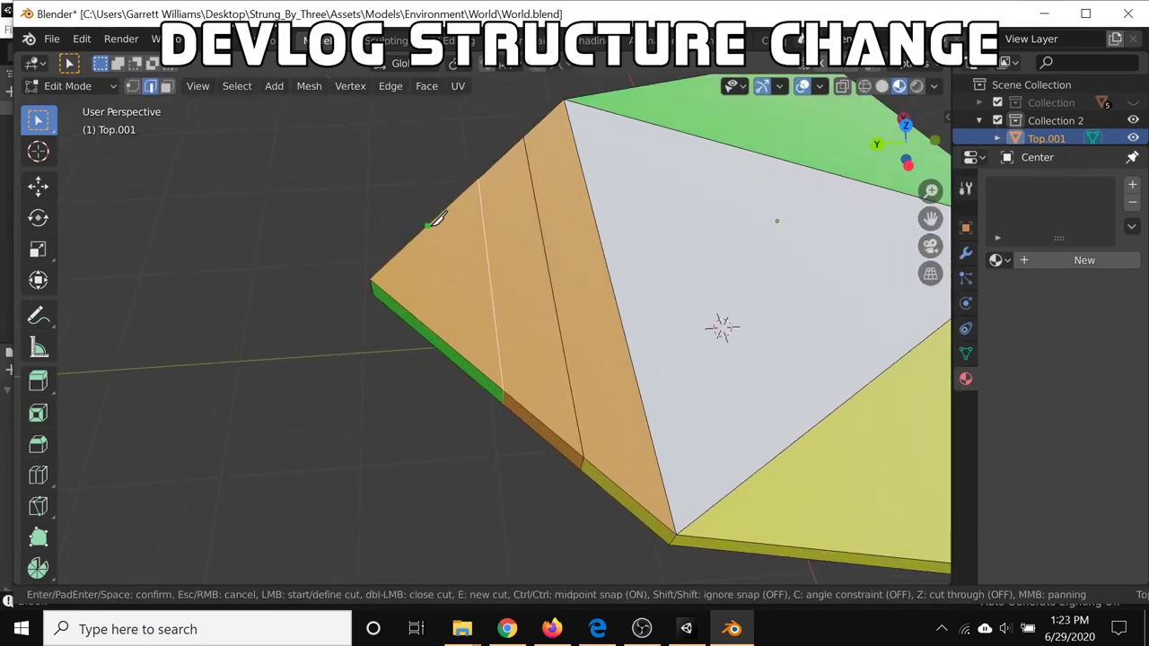
{"action": "middle_click_drag", "start_coordinate": [437, 218], "coordinate": [458, 247]}
{"action": "scroll", "coordinate": [443, 295], "scroll_direction": "up", "scroll_amount": 2}
{"action": "key", "text": "k"}
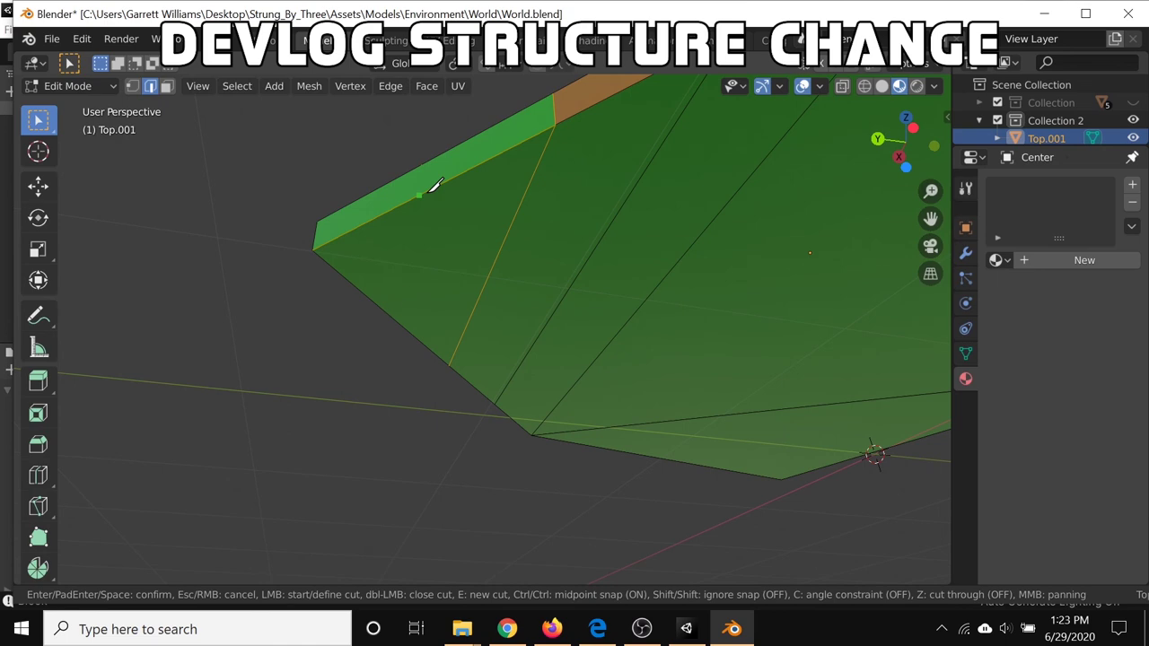
Step: Delete the undivided side face at the tip of the orange section
{"action": "middle_click_drag", "start_coordinate": [389, 311], "coordinate": [411, 265]}
{"action": "key", "text": "x"}
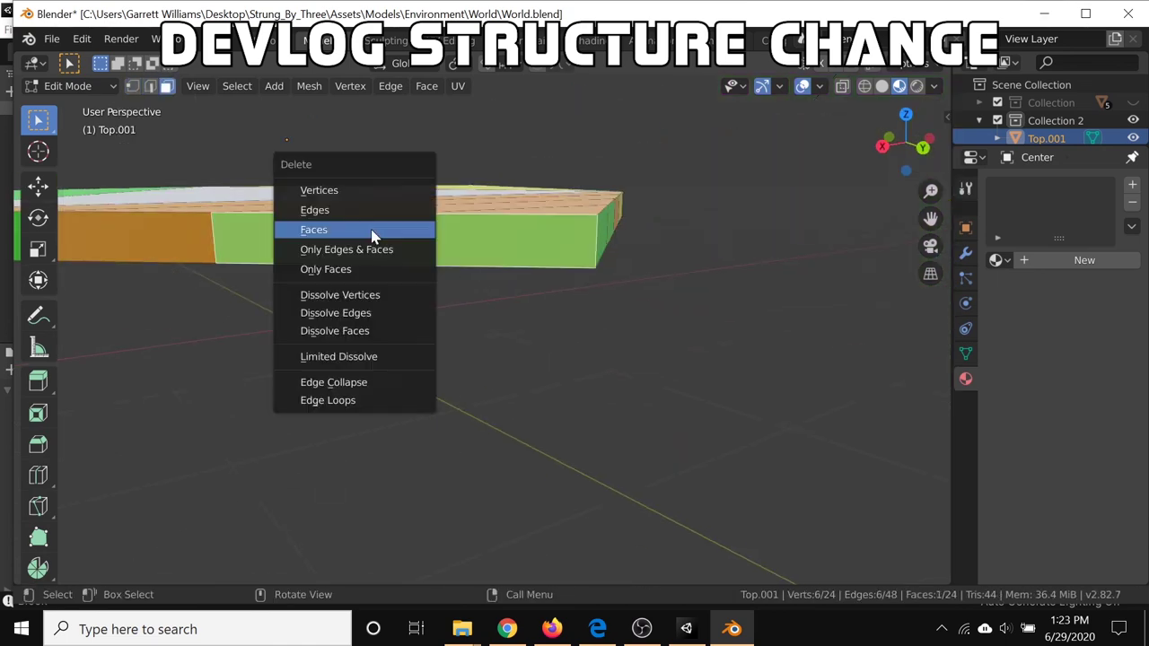